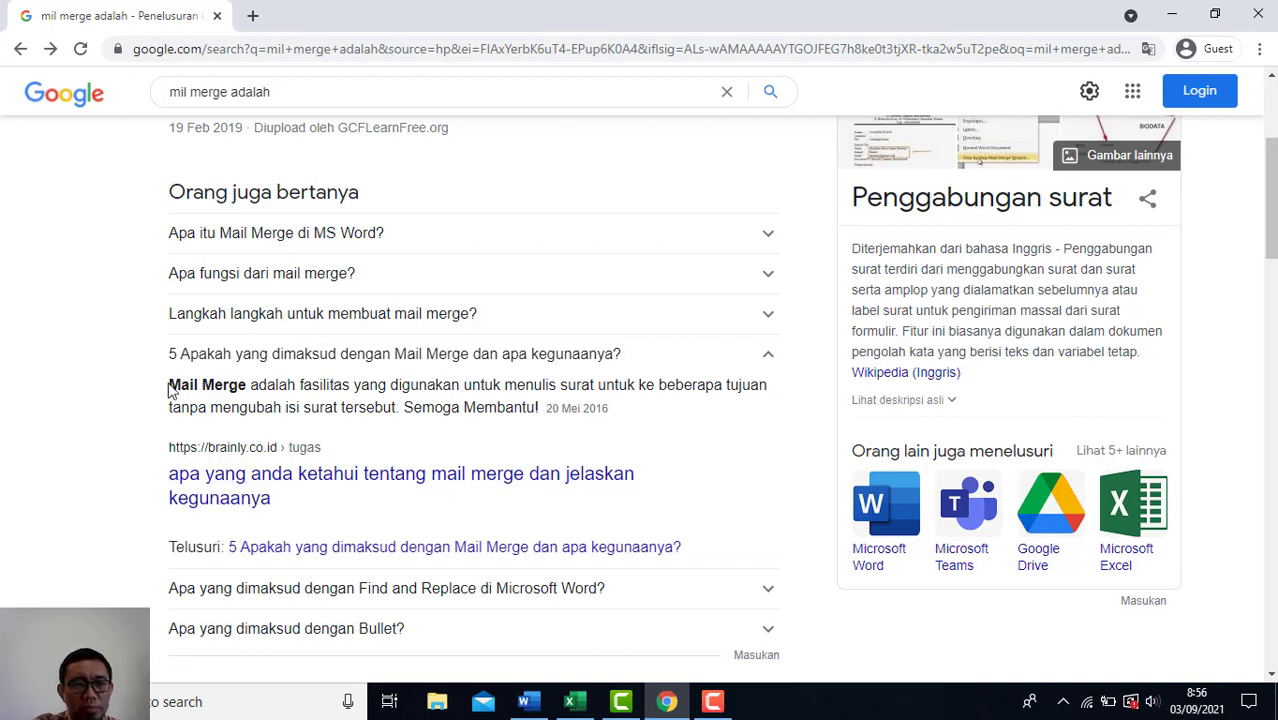
Step: Highlight the Mail Merge definition in the search results and switch to Word to view the invitation letter
left_click_drag(170, 385, 538, 408)
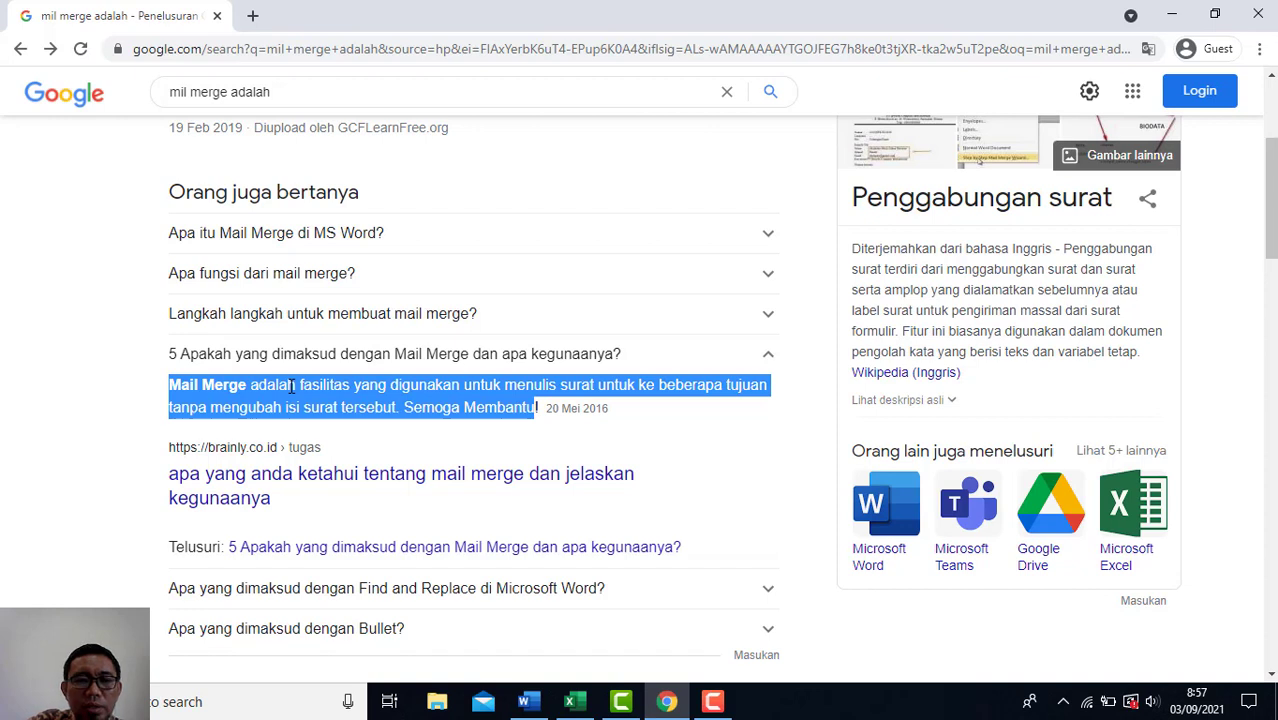
left_click(479, 436)
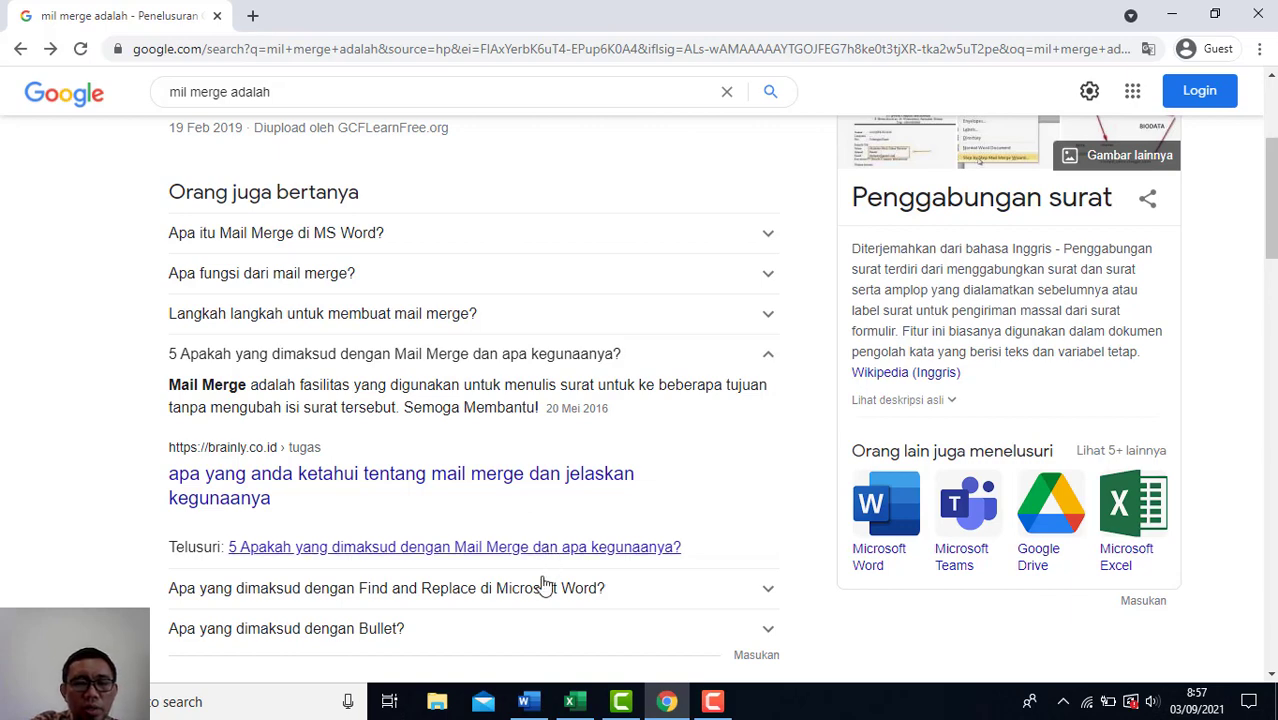
left_click(539, 707)
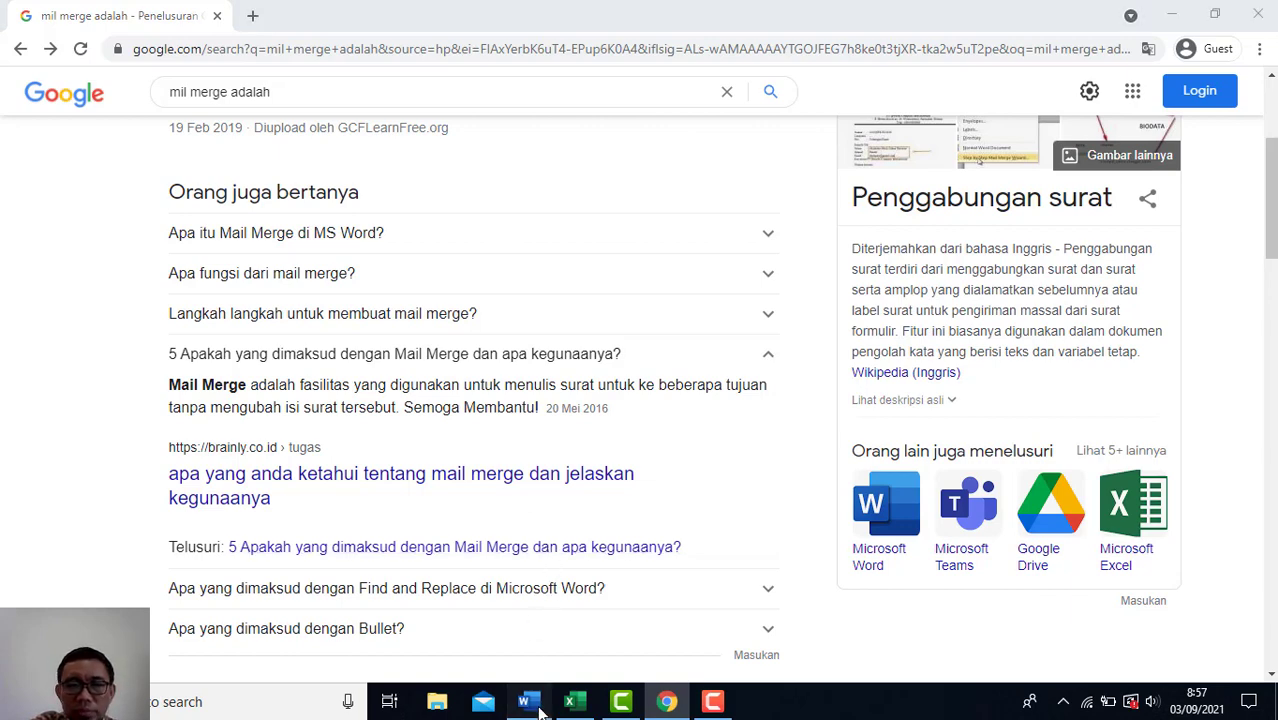
scroll(464, 288, "up", 2)
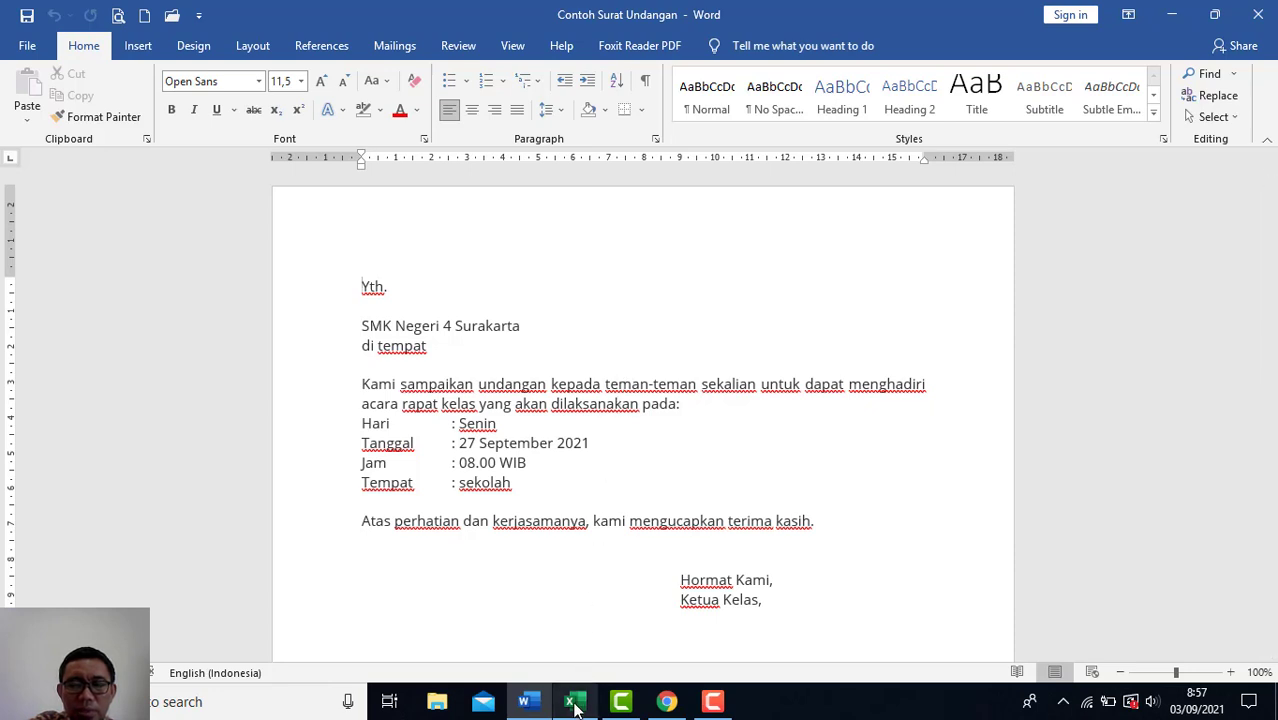
Step: Switch to the class name and email workbook in Excel, enlarge the view to 140% and review the numbered names
mouse_move(574, 704)
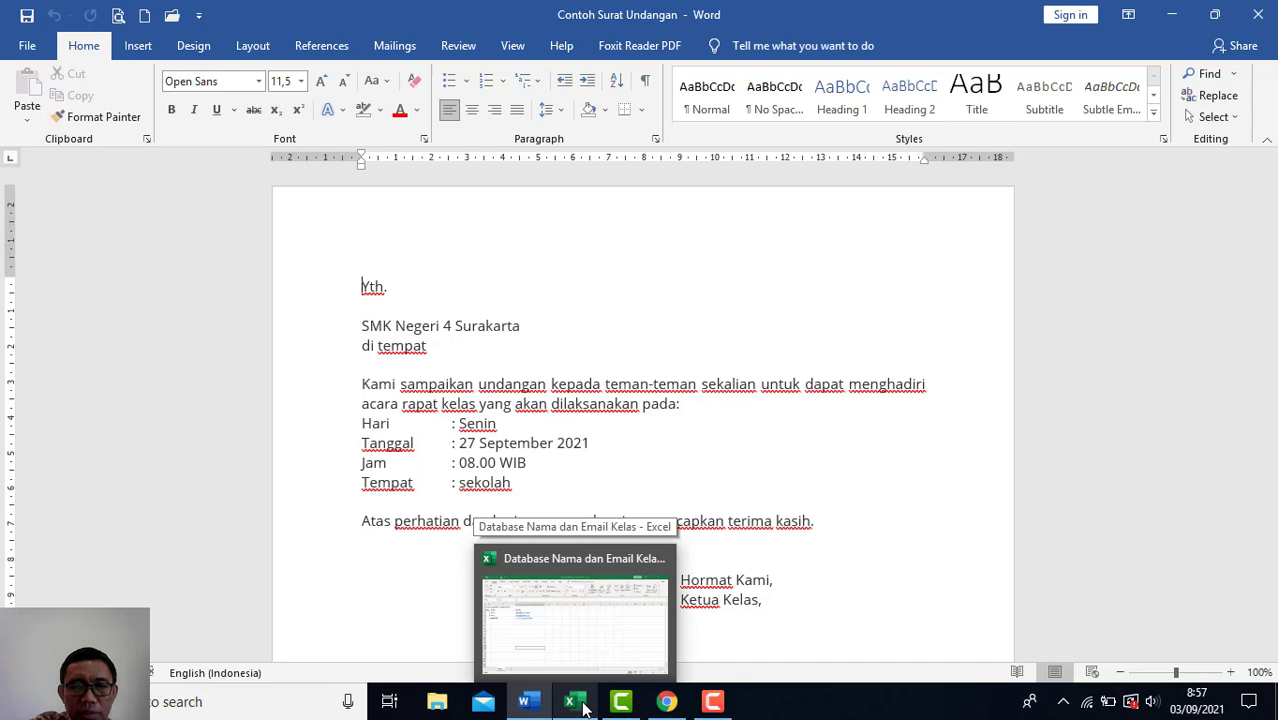
left_click(586, 708)
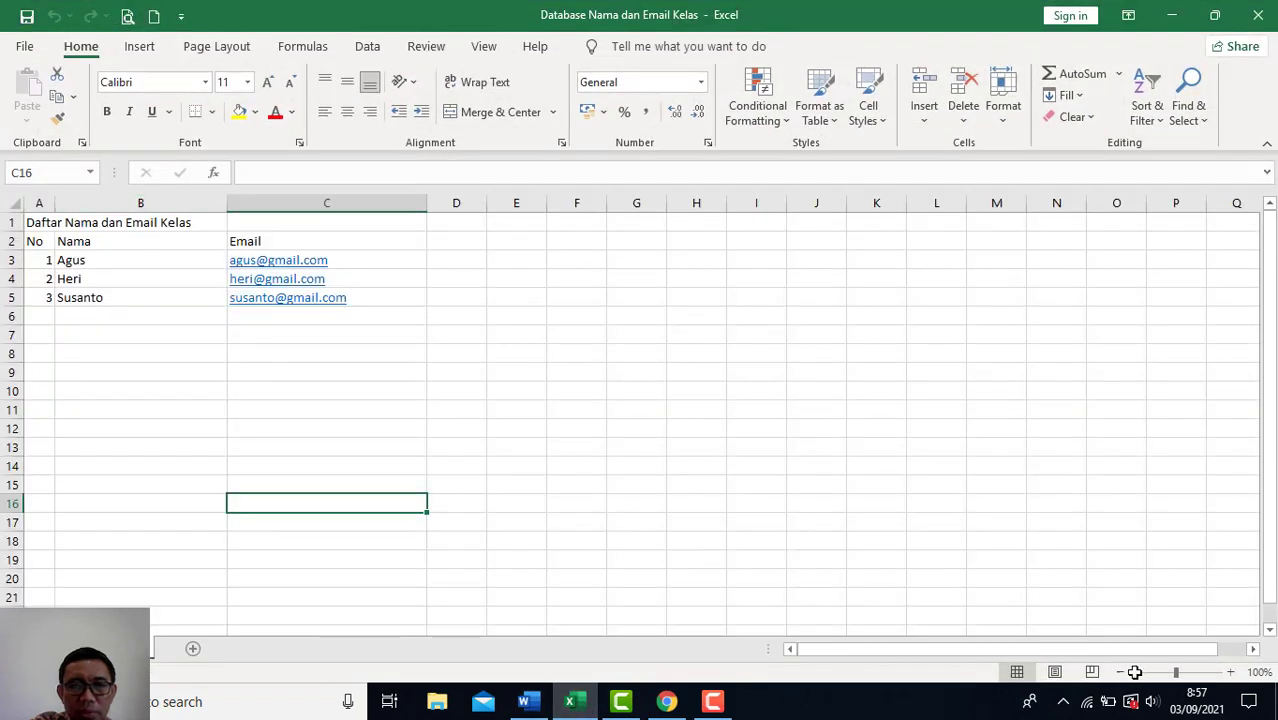
left_click(1230, 672)
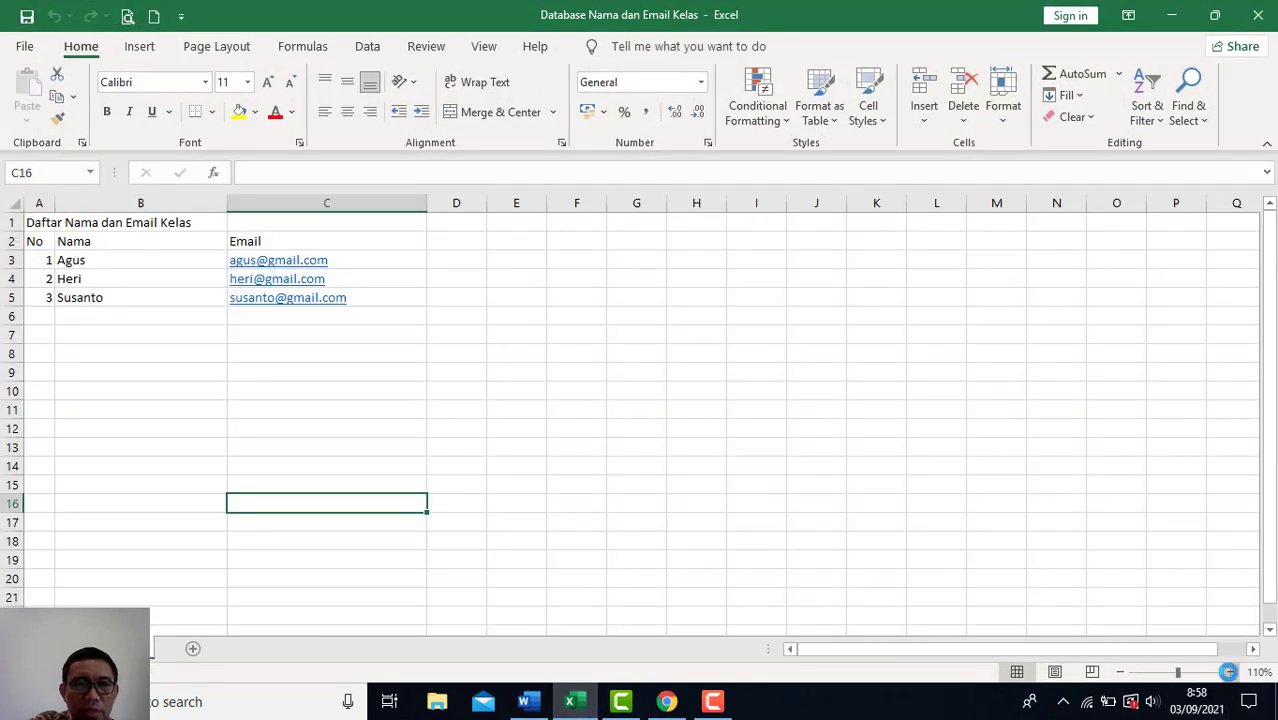
scroll(154, 254, "up", 2)
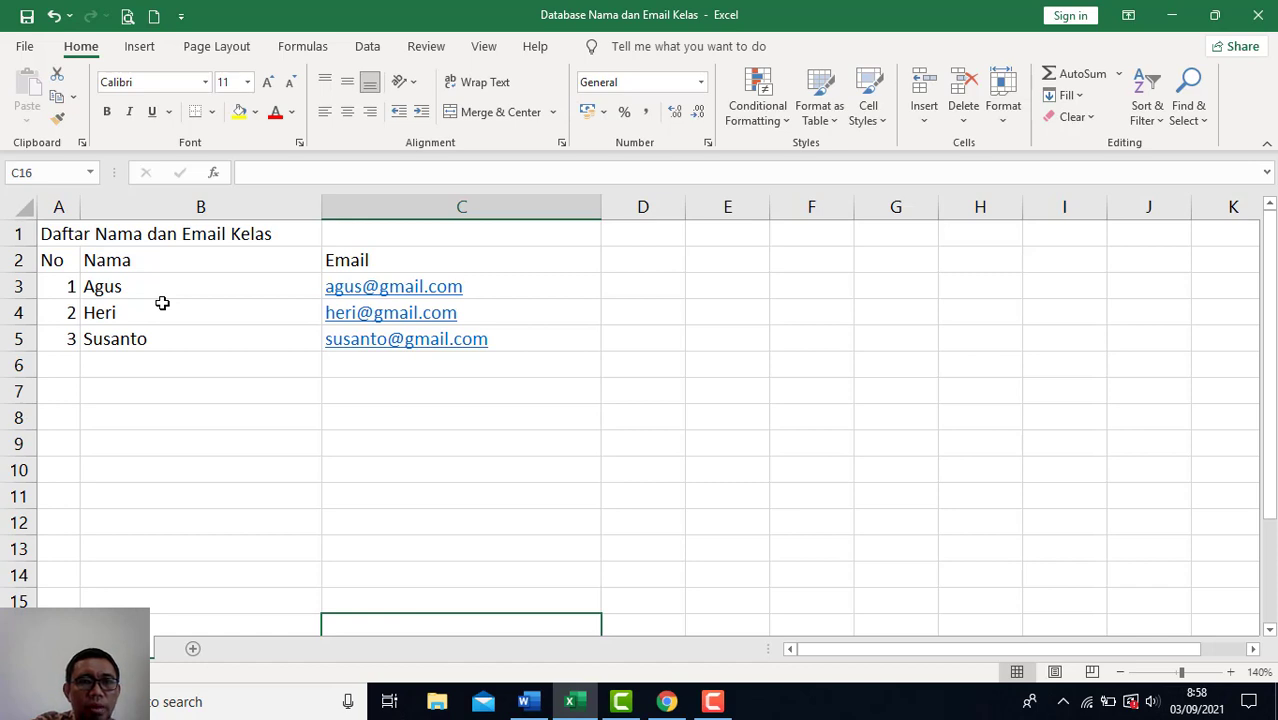
left_click(63, 287)
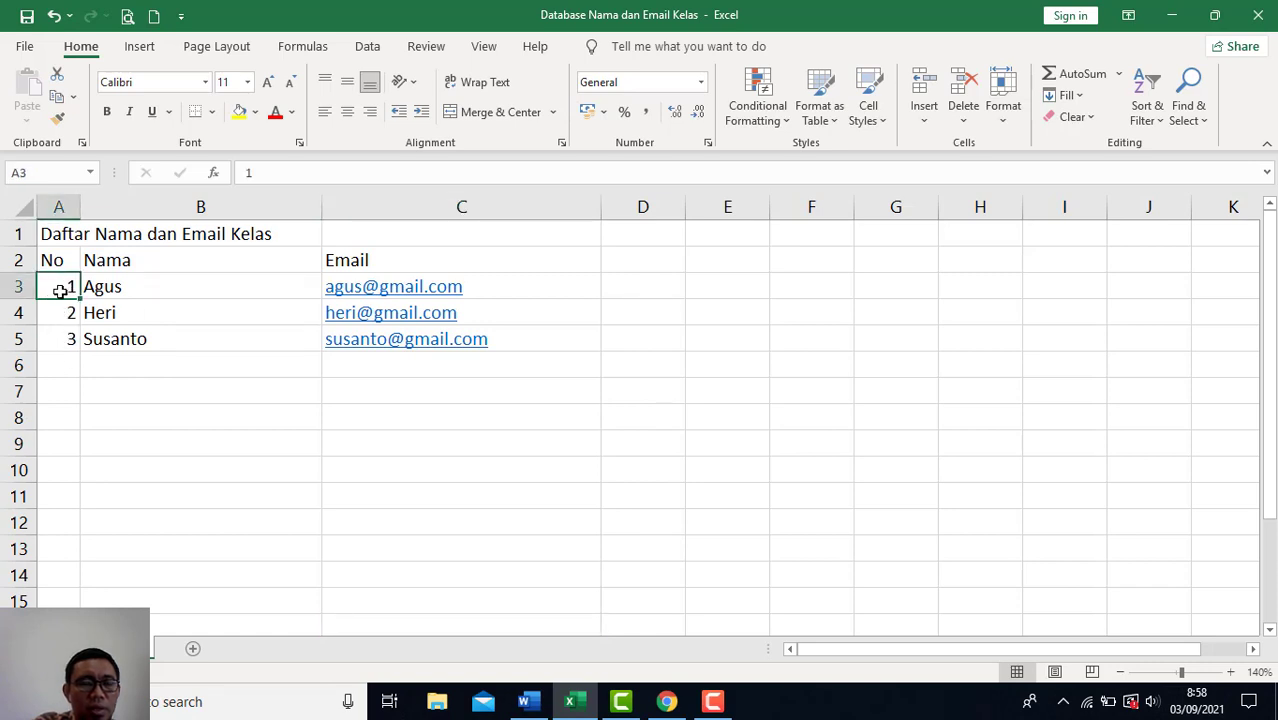
left_click(108, 289)
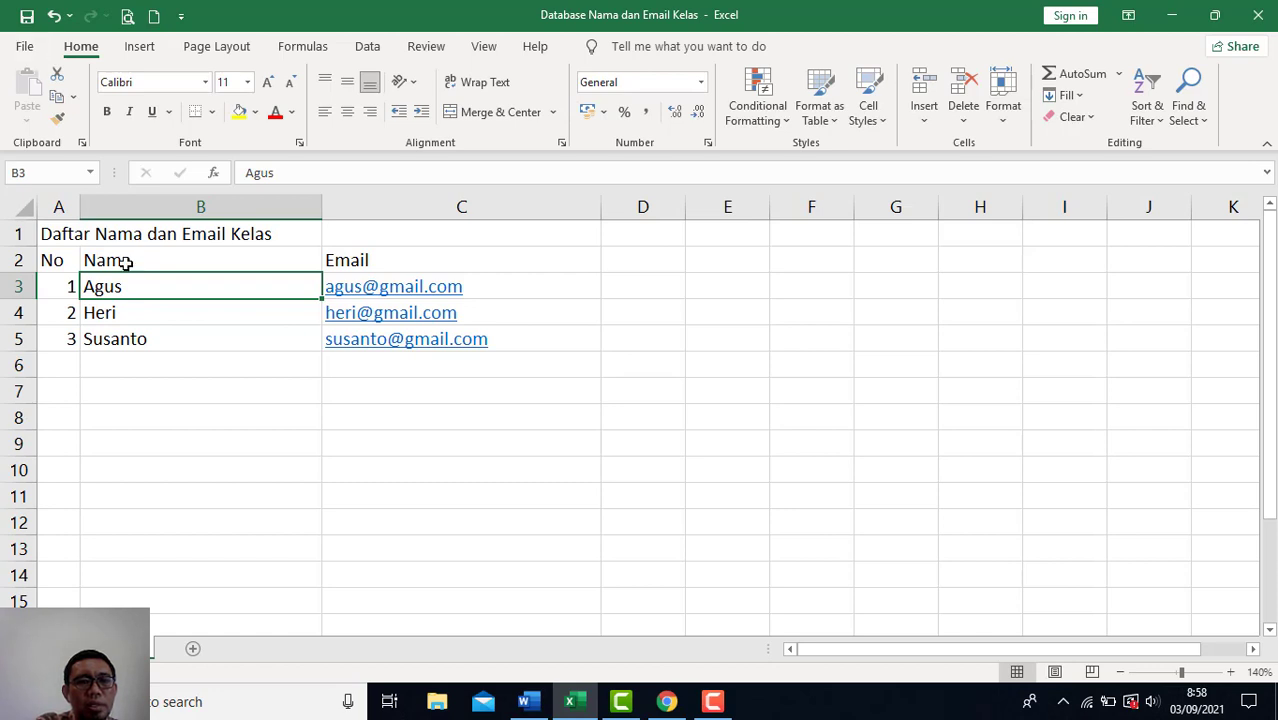
Step: Start saving a copy of the workbook, choosing the Documents folder on this PC as the location
left_click(25, 47)
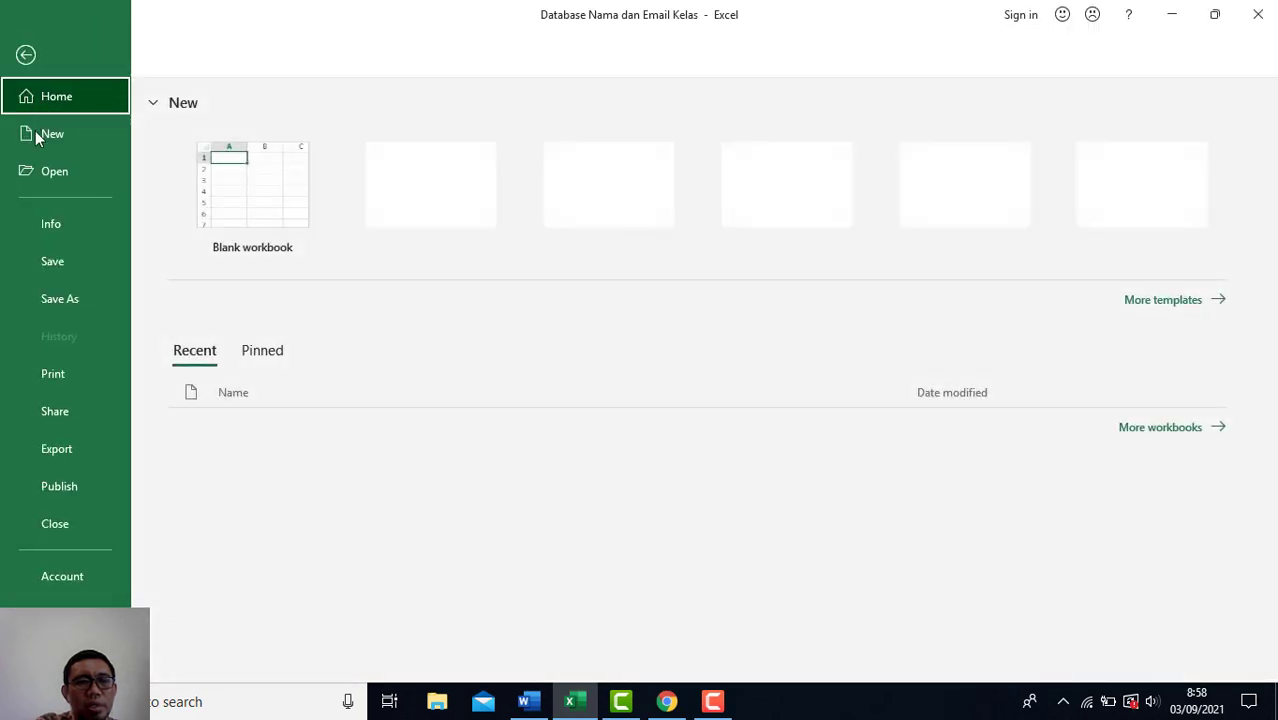
left_click(53, 302)
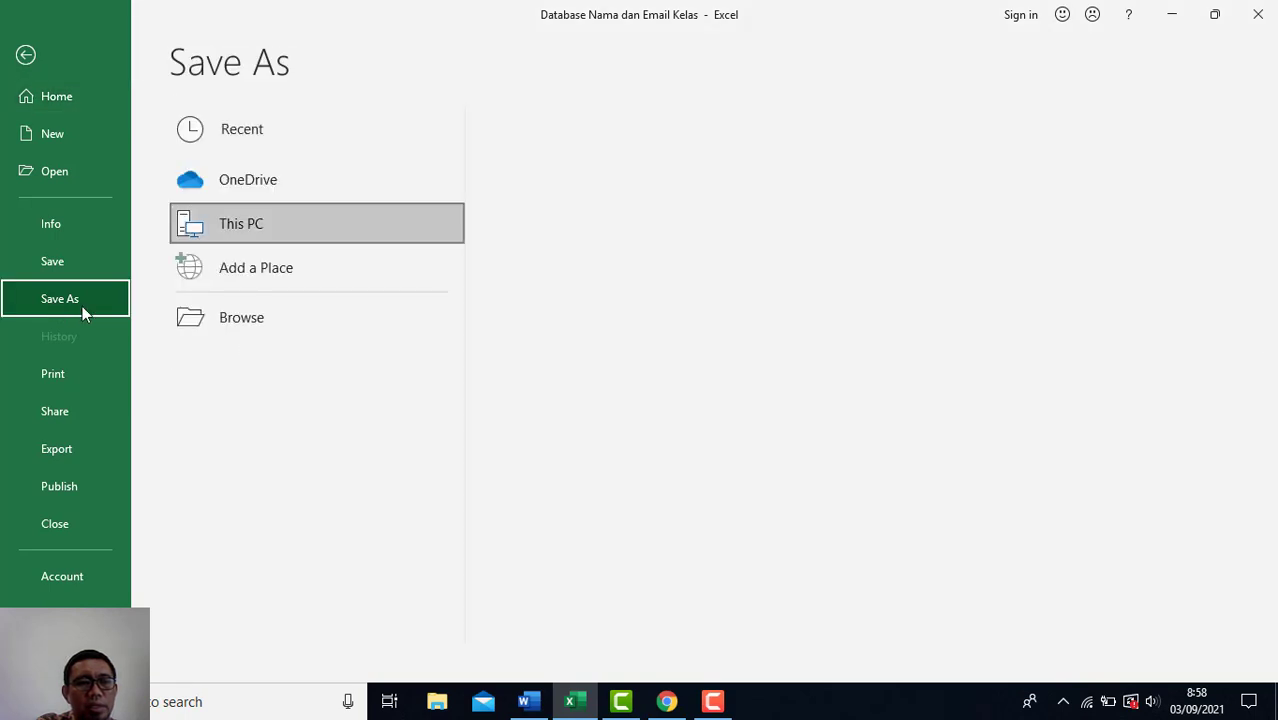
left_click(255, 317)
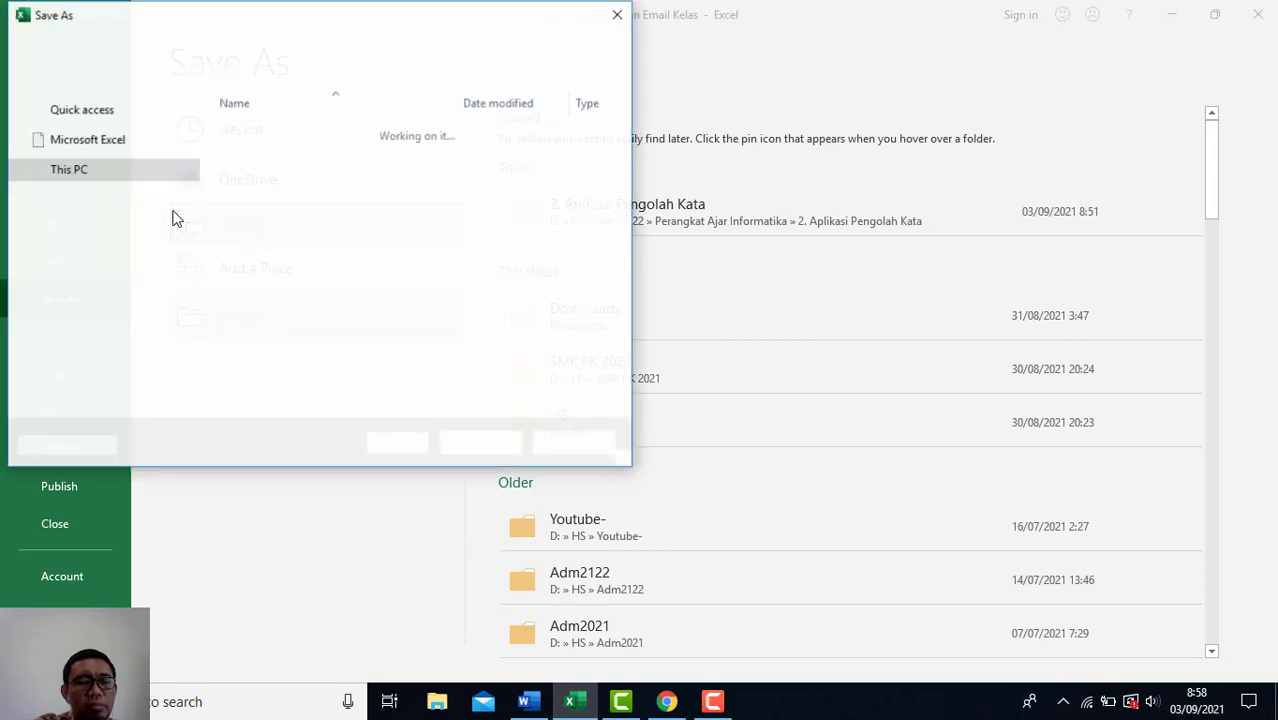
scroll(100, 200, "down", 3)
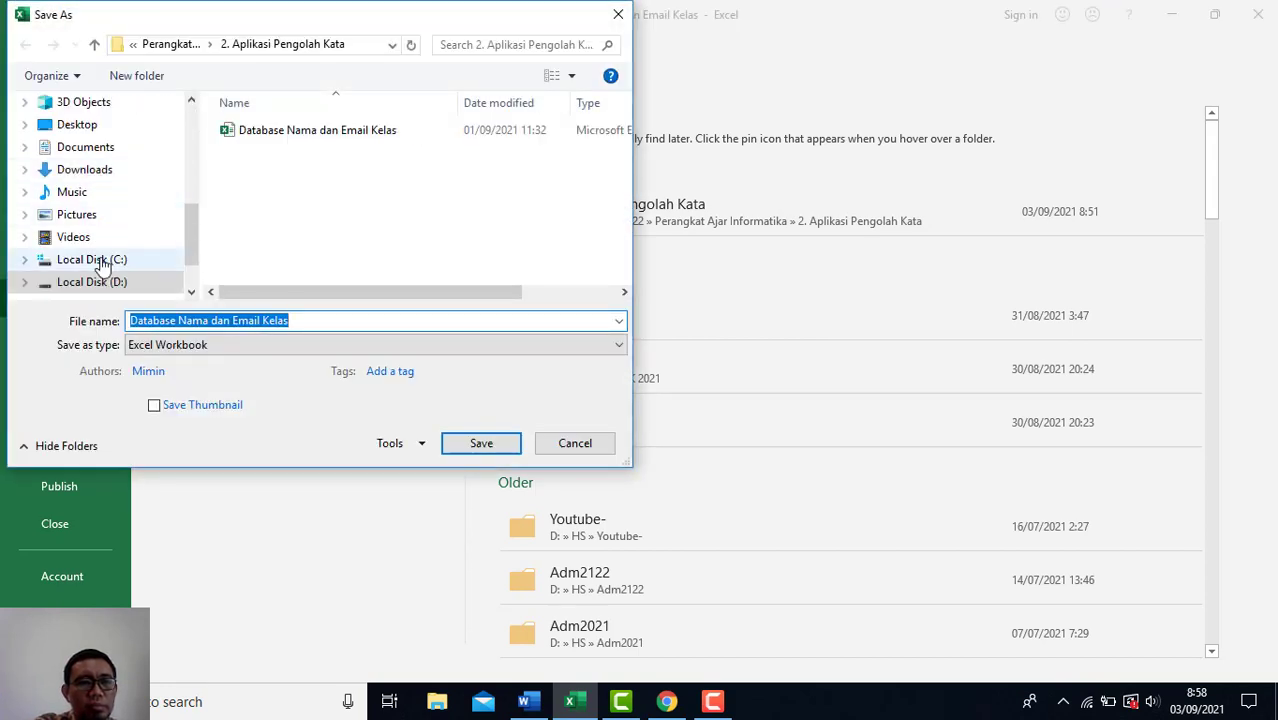
left_click(90, 147)
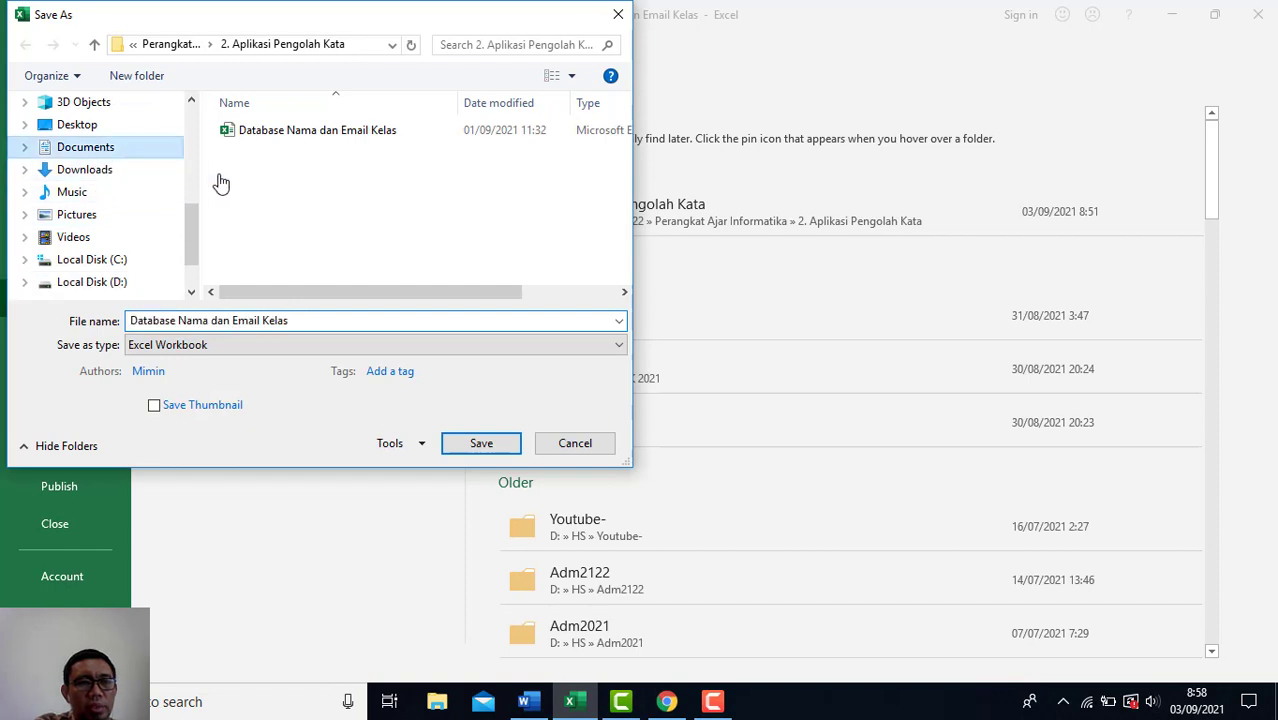
Step: Create a folder named Tugas Mail Merge in Documents and save the workbook there as Database Nama dan Email Kelas
left_click(158, 81)
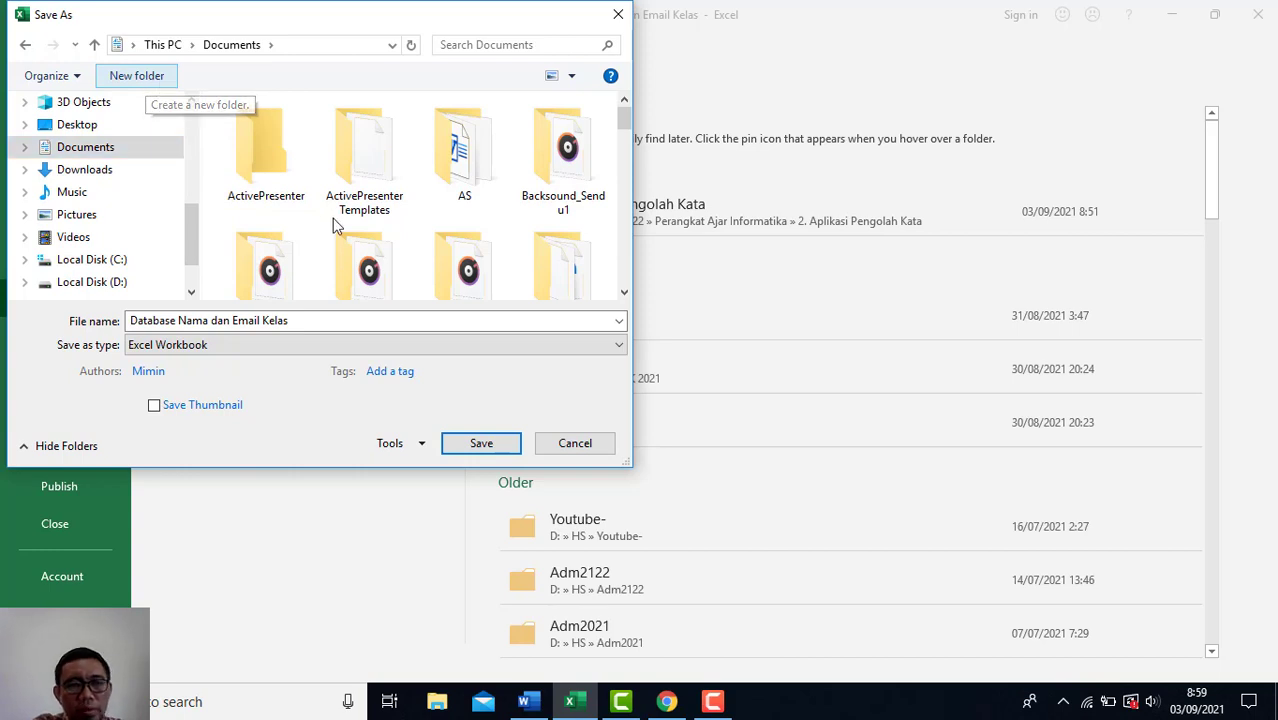
type("Tuga")
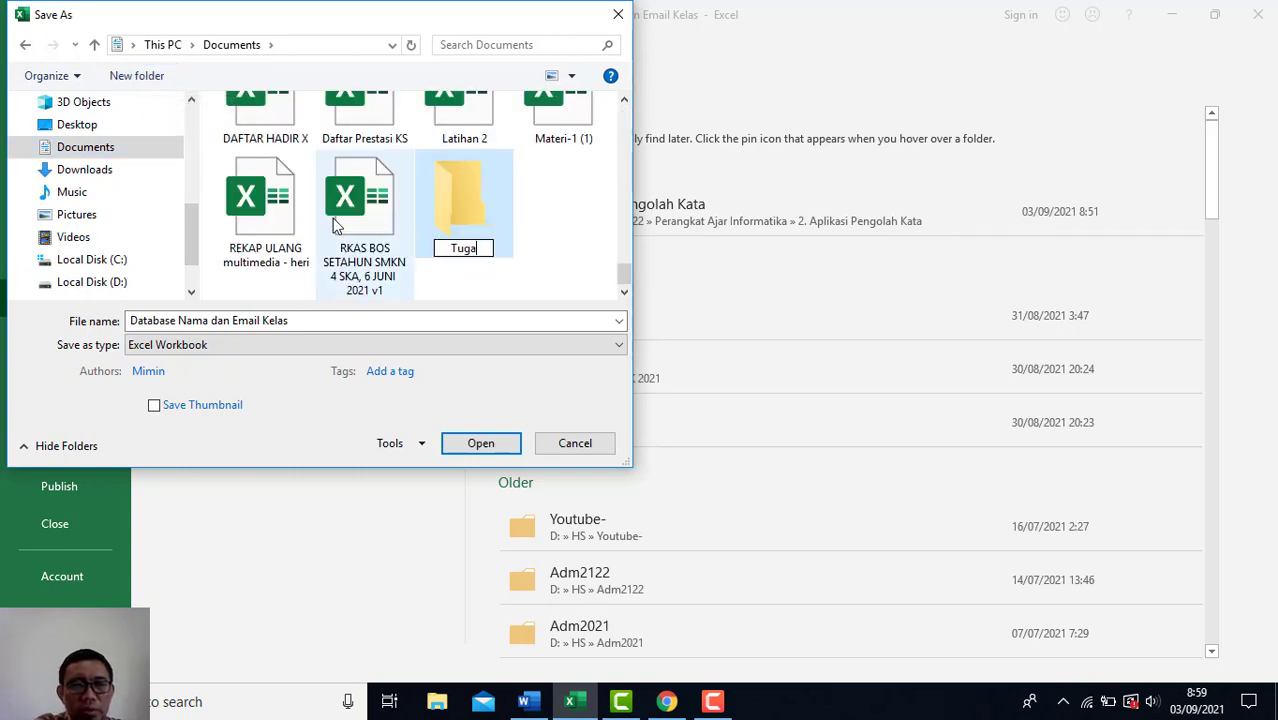
type("s S")
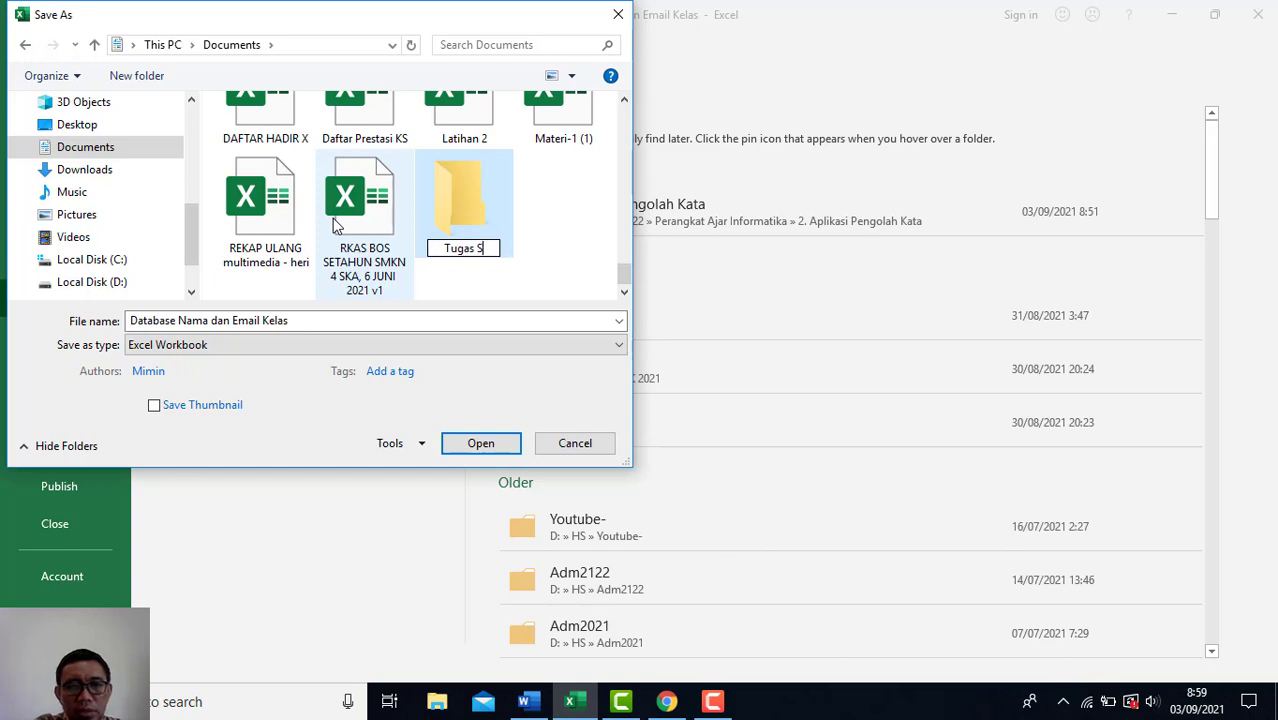
key("BackSpace")
type("Mail Mer")
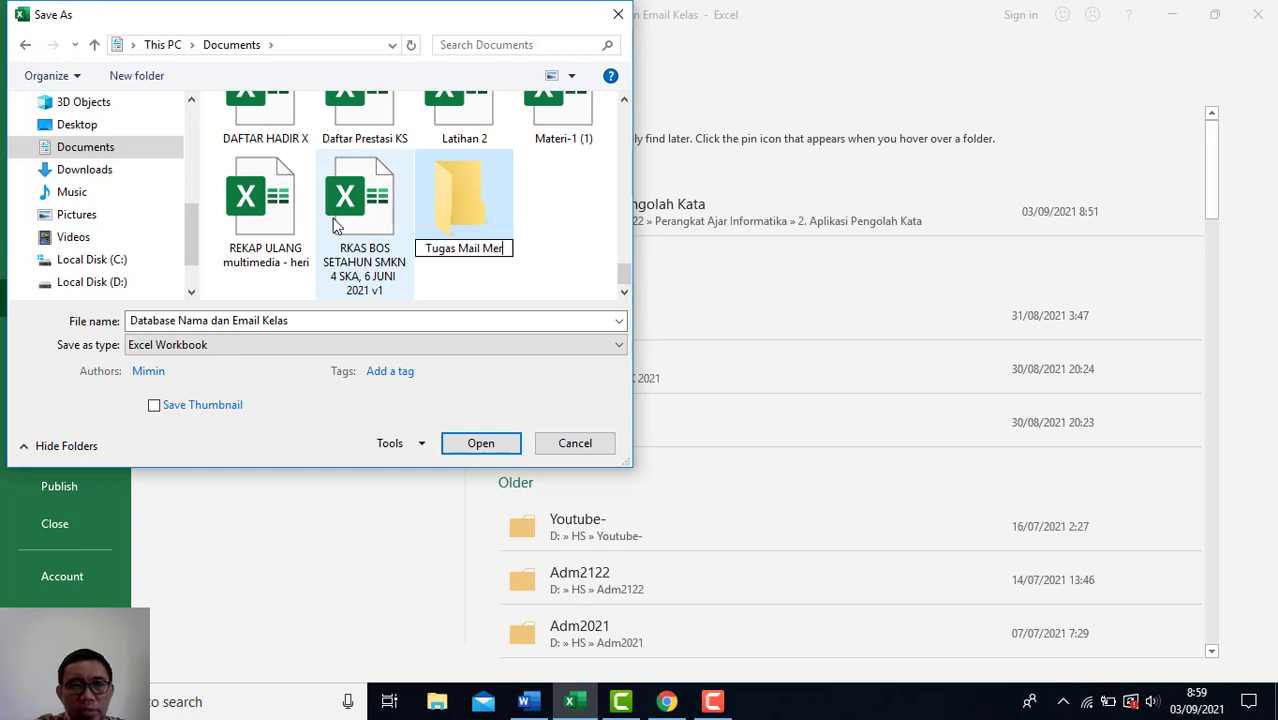
type("ge")
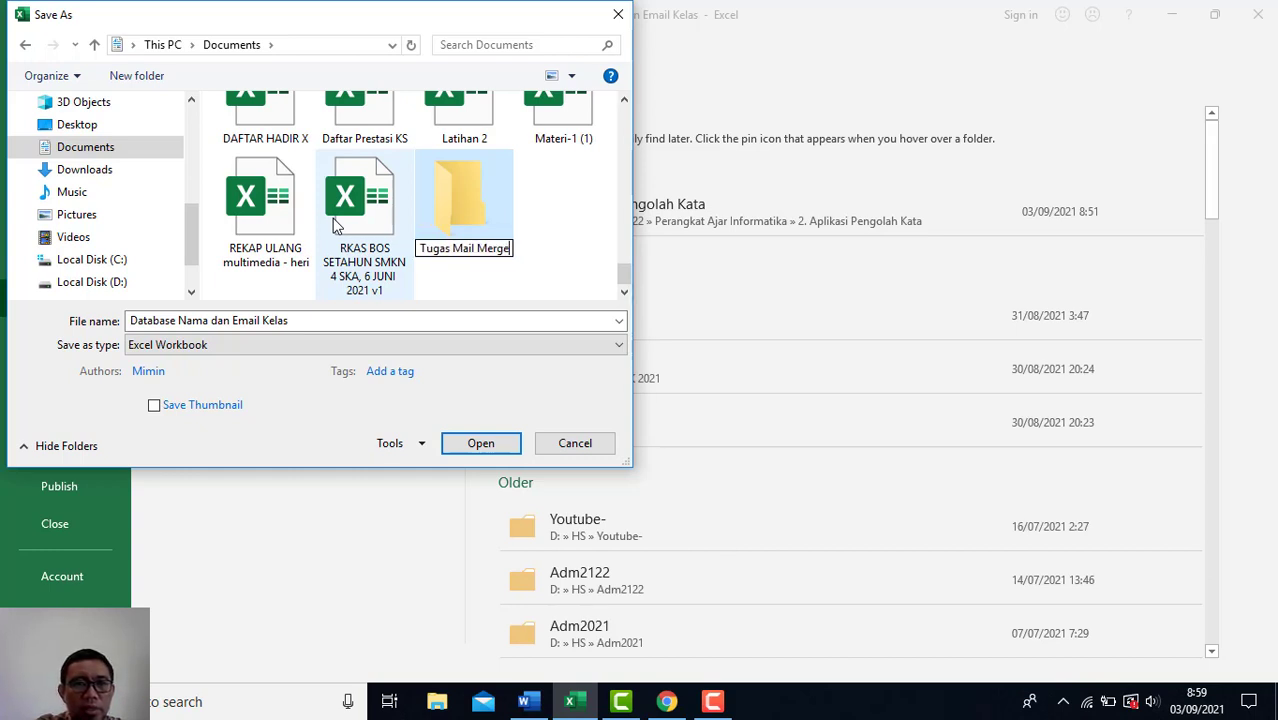
key("Return")
key("Return")
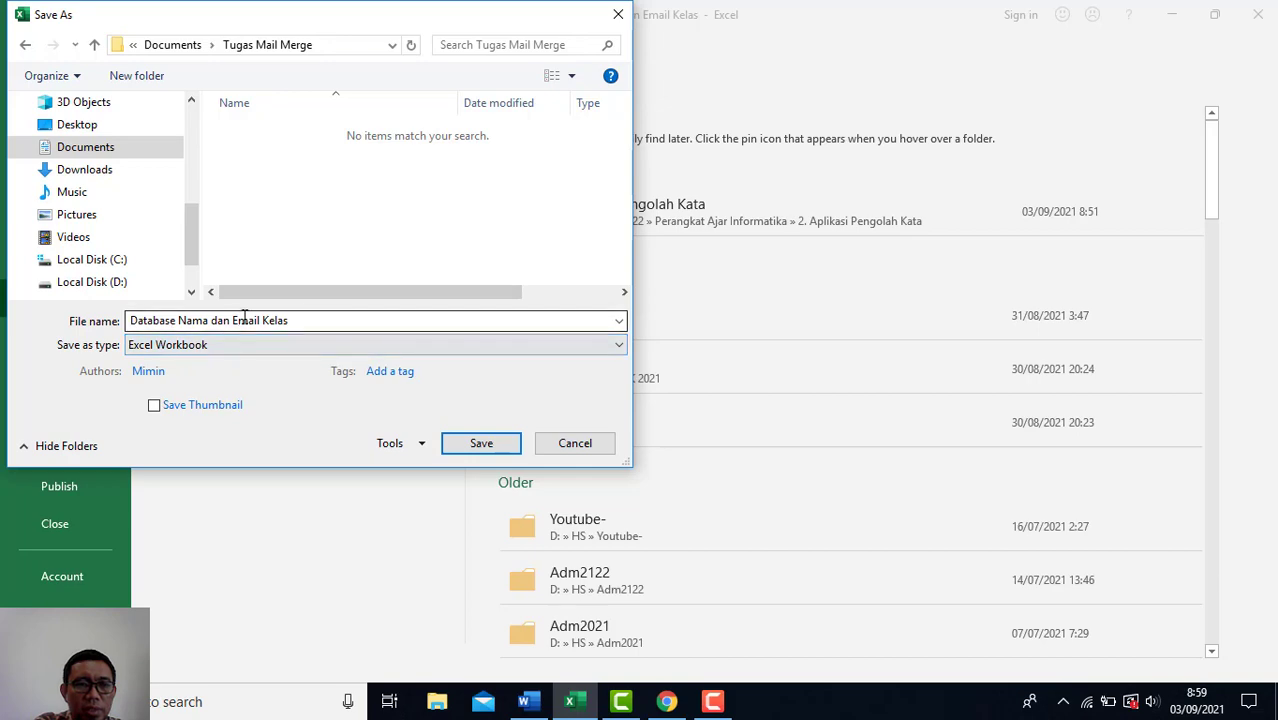
left_click(478, 443)
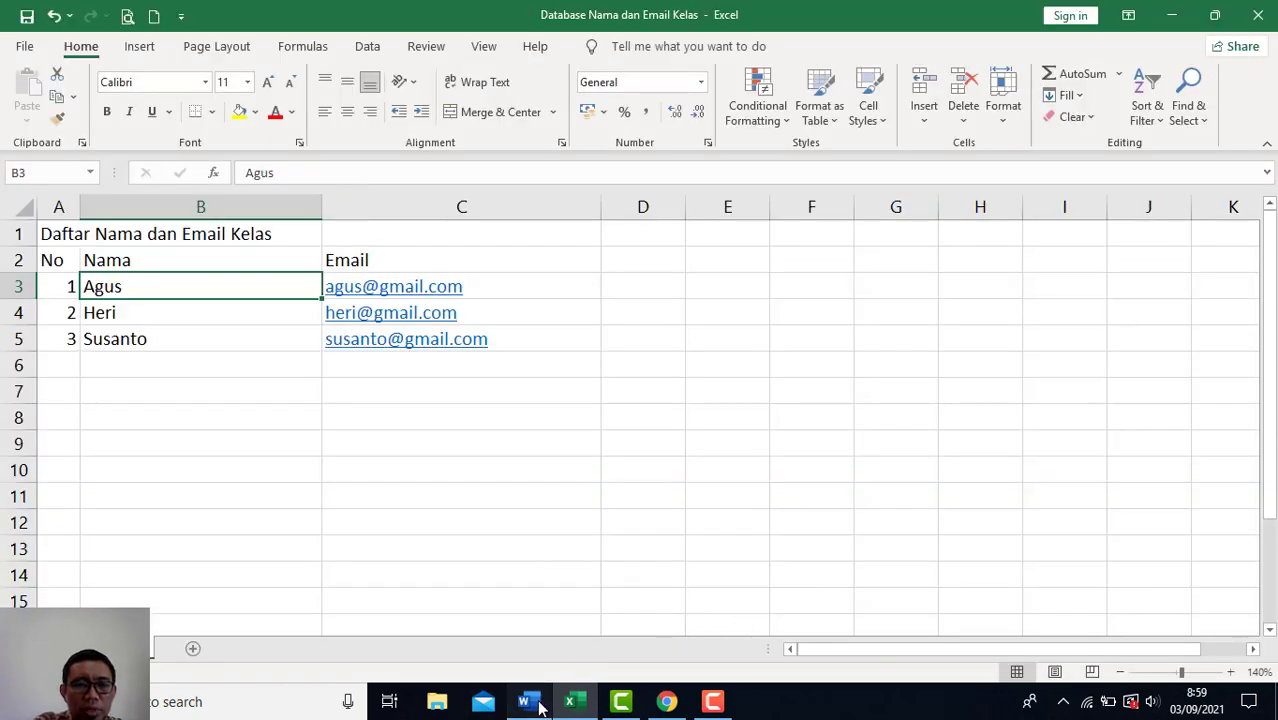
Step: Switch to the invitation letter in Word and start saving a copy of it in the Documents folder
left_click(524, 701)
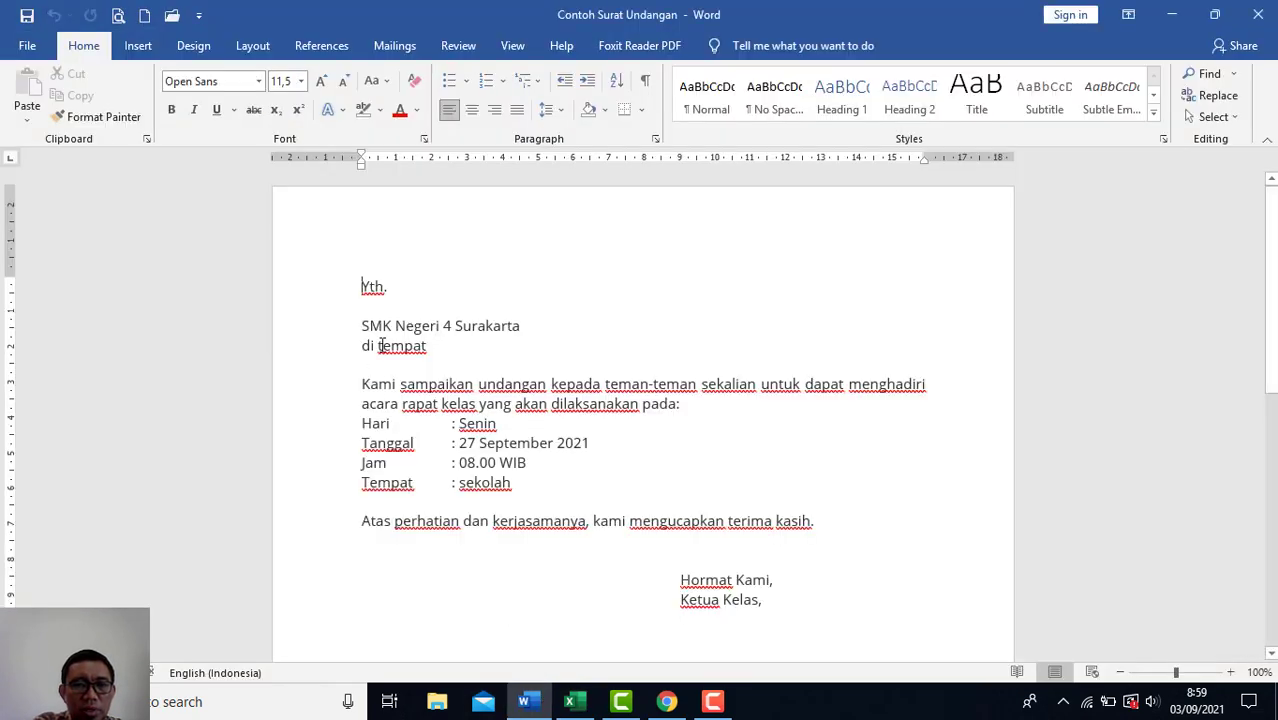
left_click(27, 45)
left_click(50, 298)
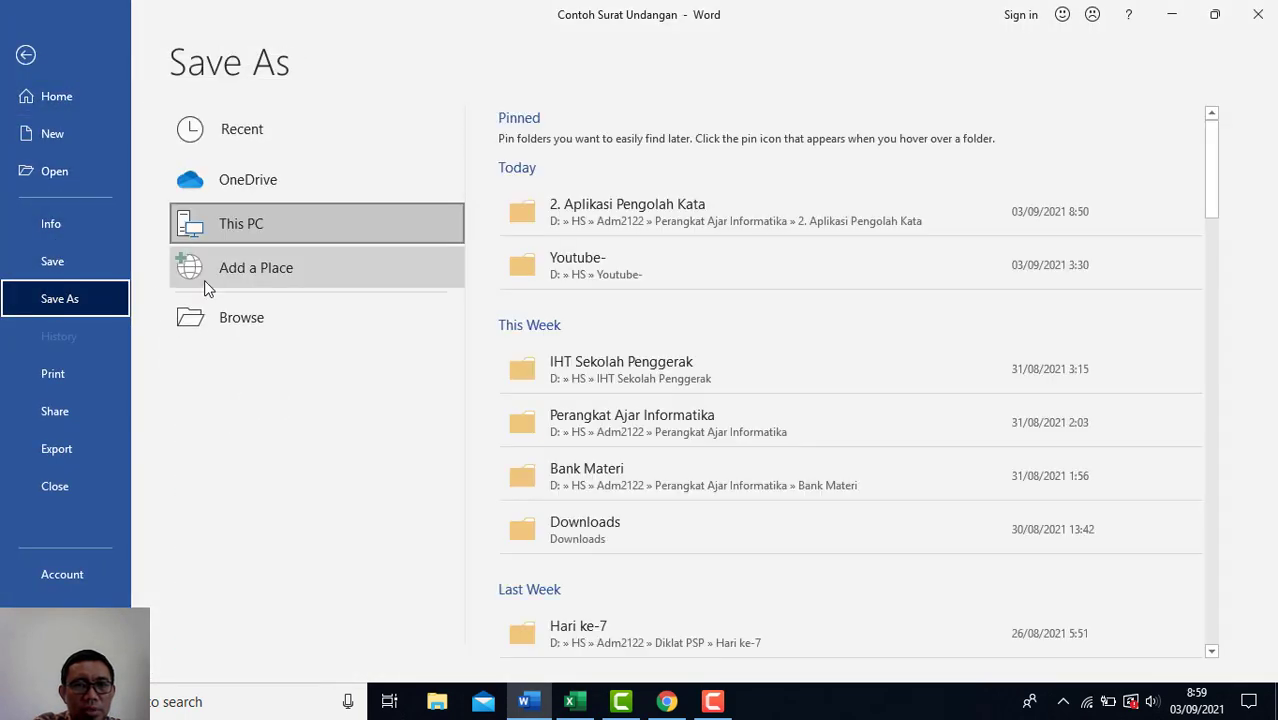
left_click(241, 316)
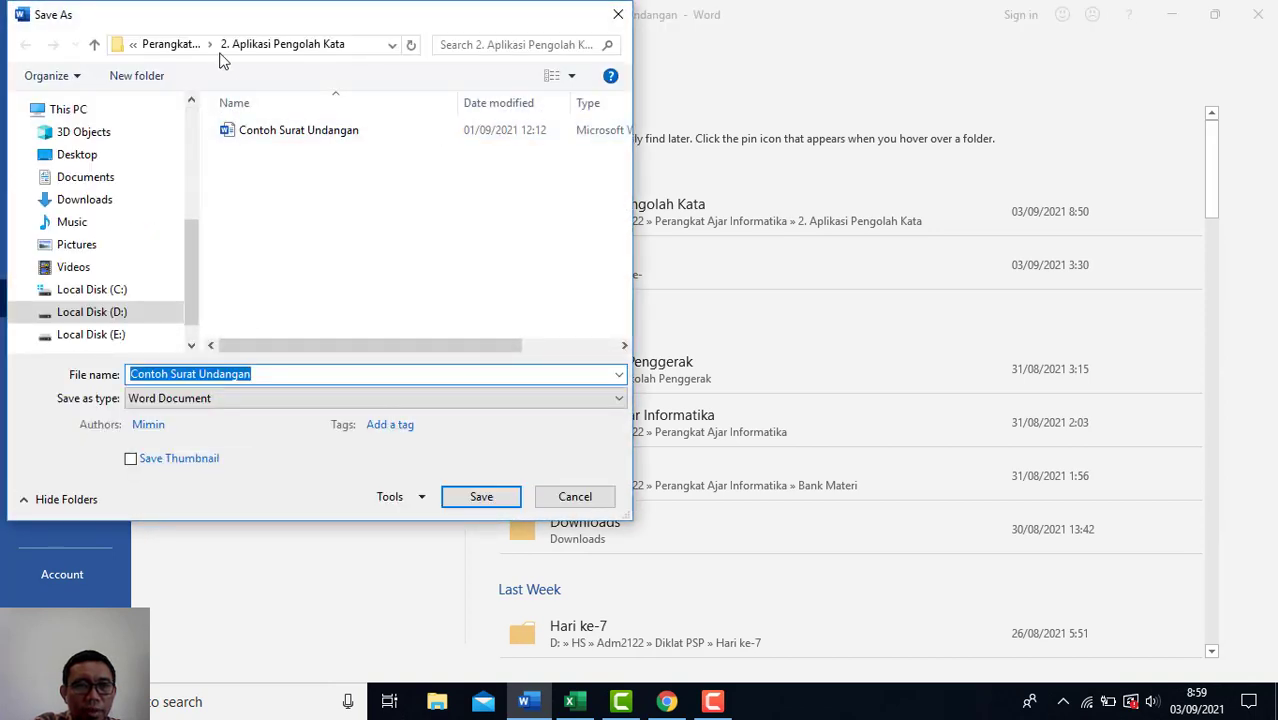
left_click(98, 180)
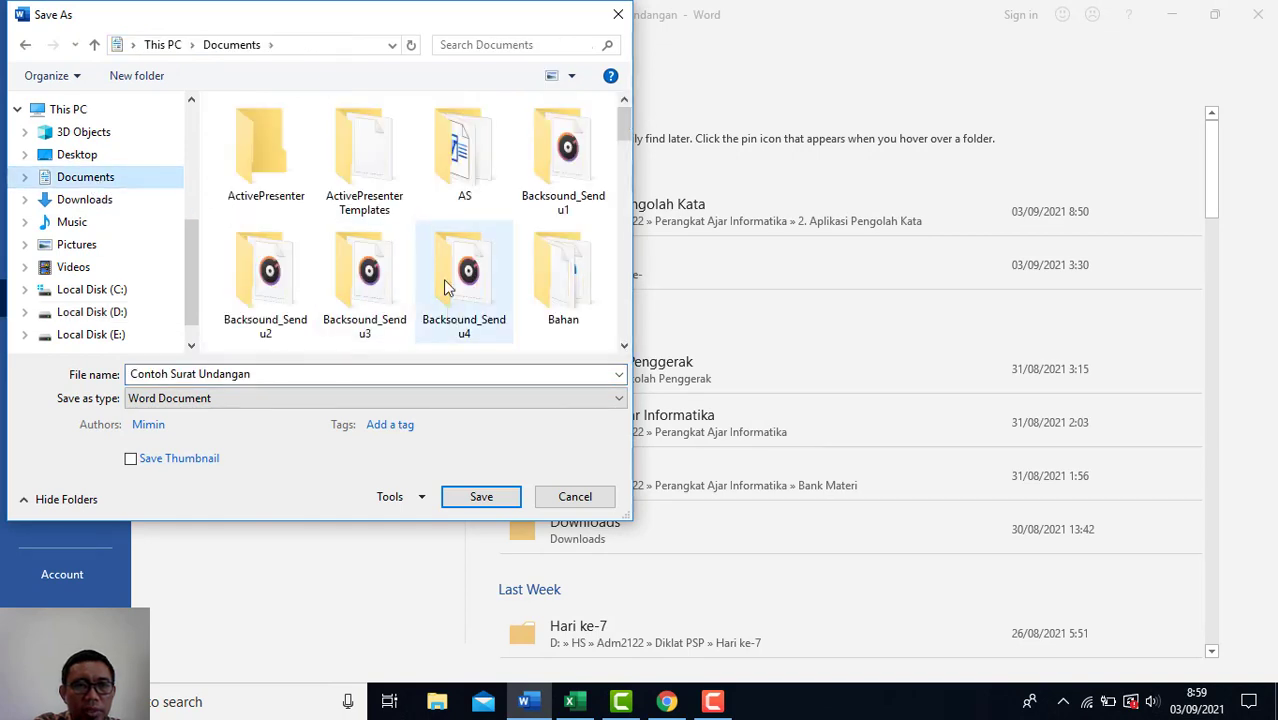
Step: Save the letter in the Tugas Mail Merge folder as a Word document named Contoh Surat Undangan
scroll(443, 279, "down", 1)
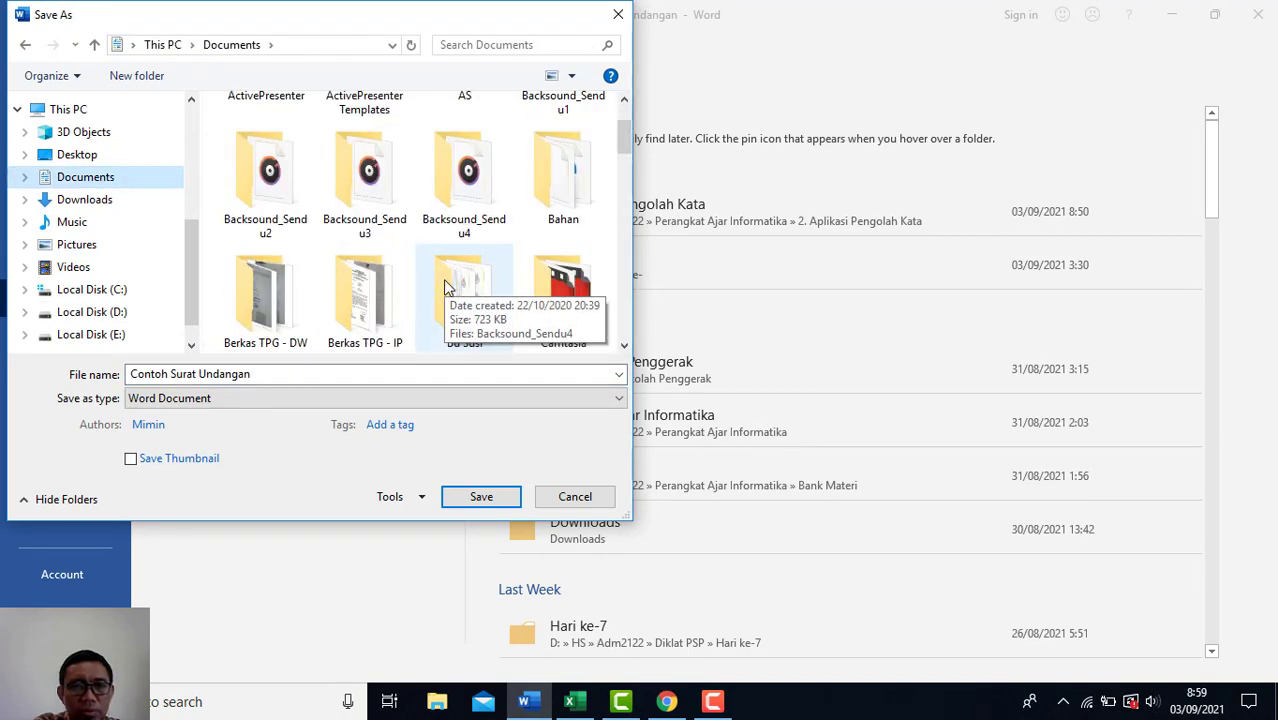
scroll(443, 279, "down", 4)
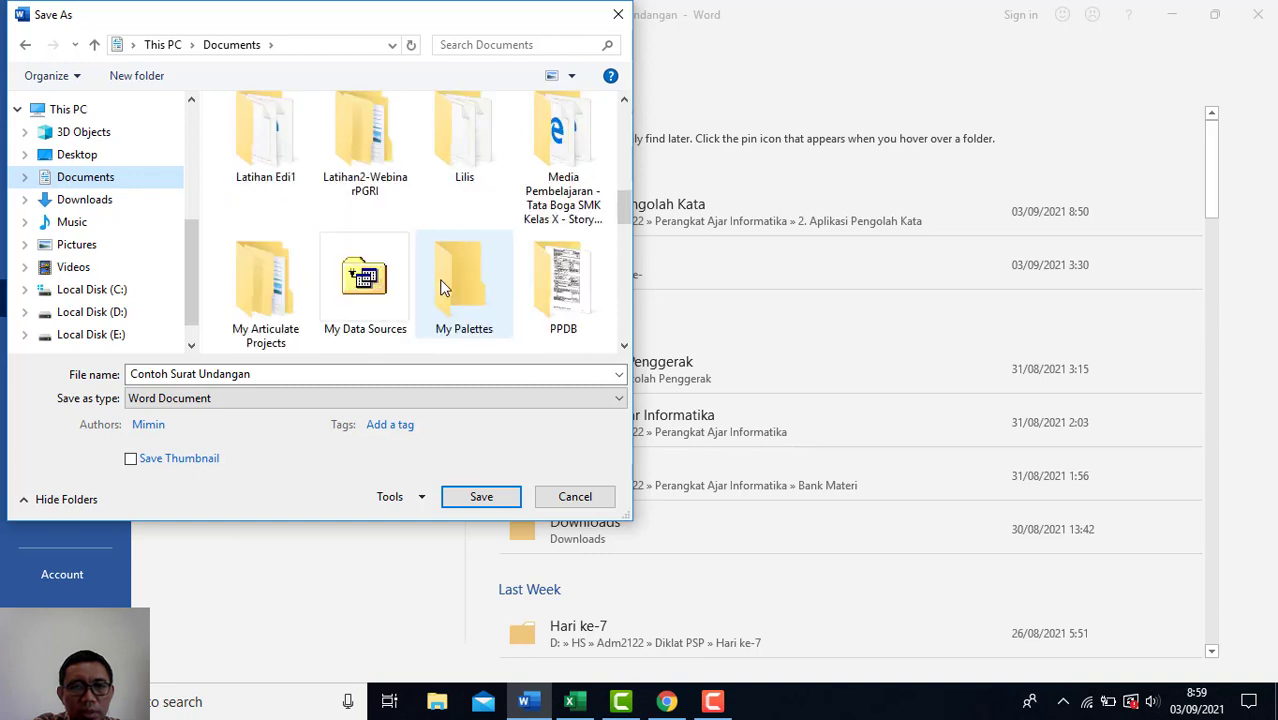
scroll(443, 287, "down", 2)
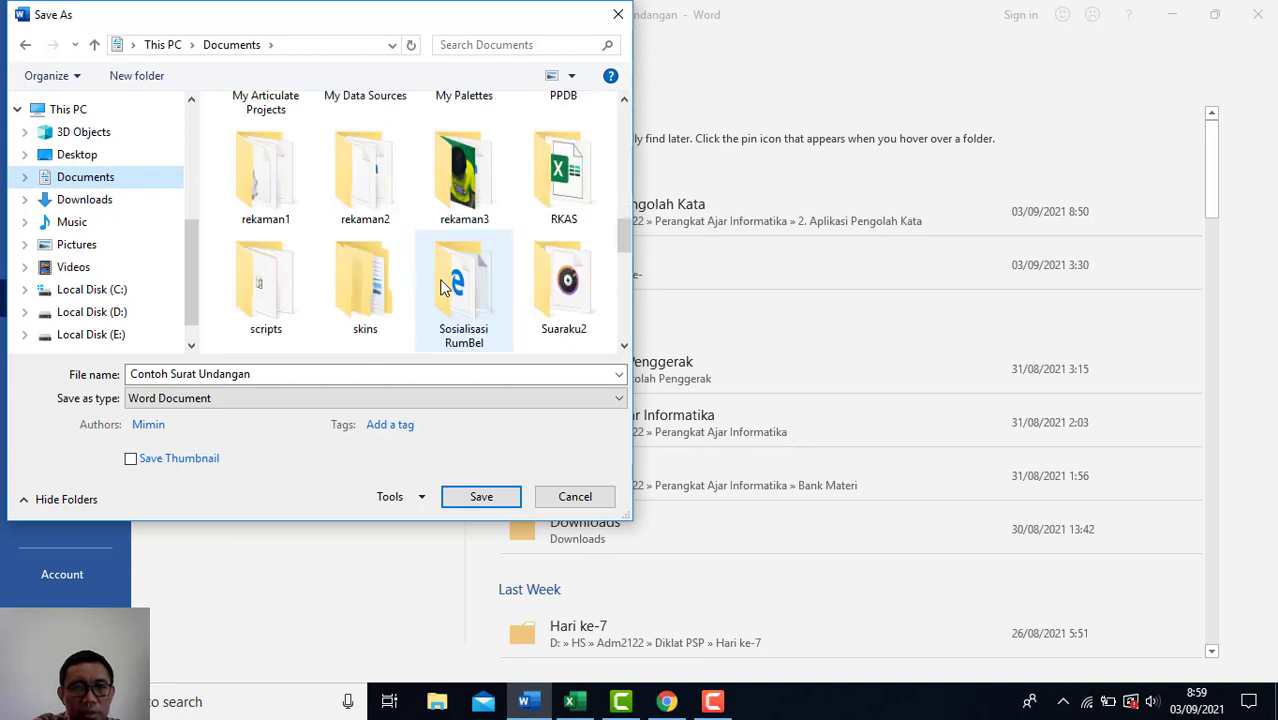
scroll(443, 287, "down", 3)
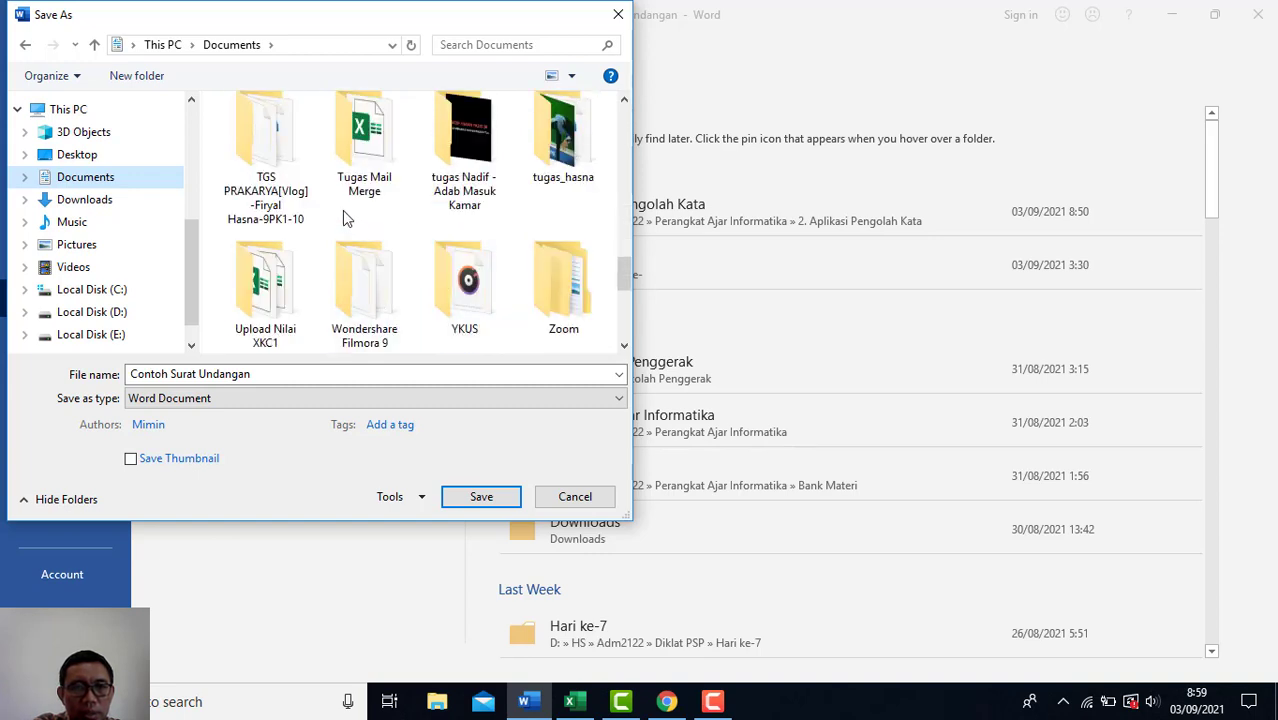
double_click(363, 150)
left_click(250, 377)
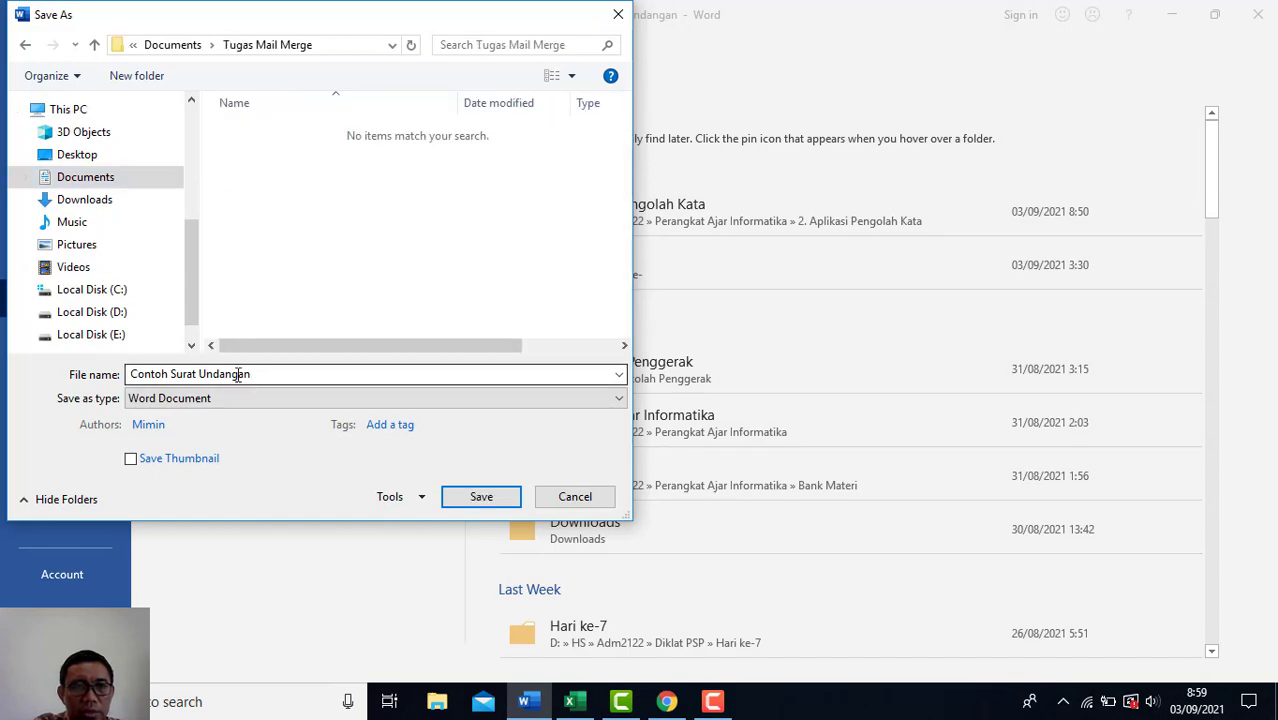
left_click(481, 496)
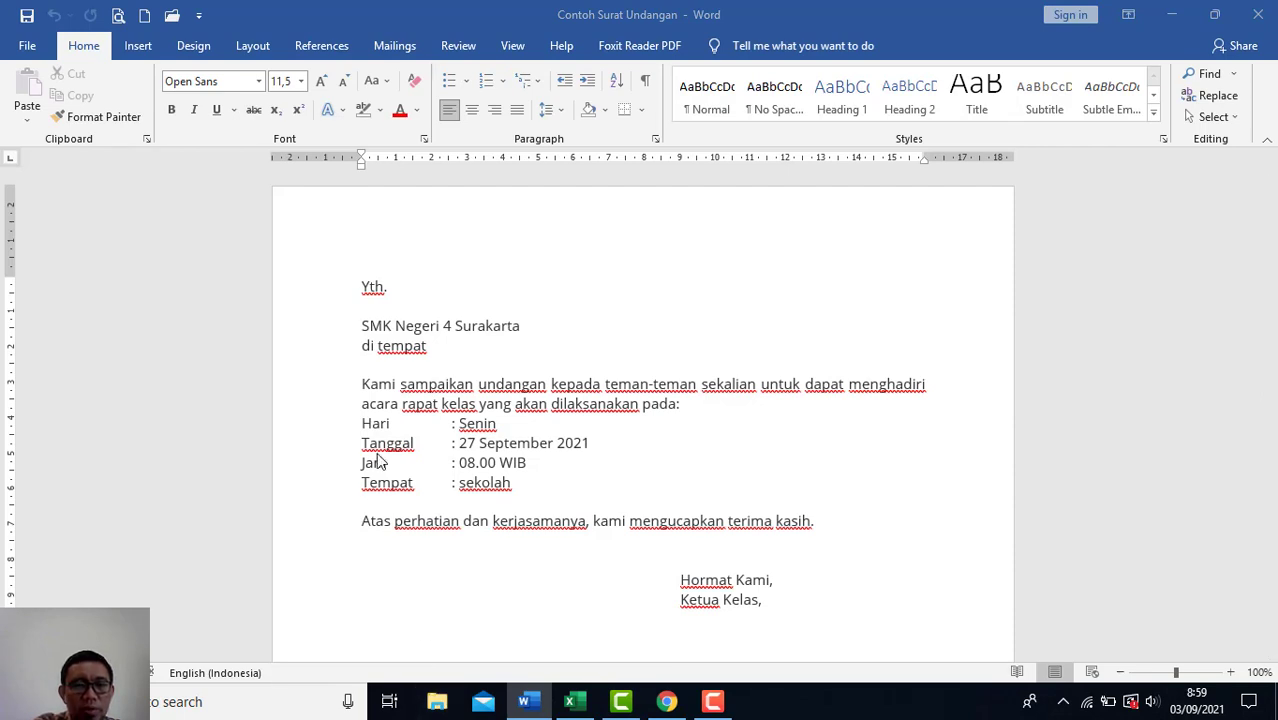
Step: Open the Tugas Mail Merge folder in Documents in File Explorer to check its saved letter and workbook
key("super+e")
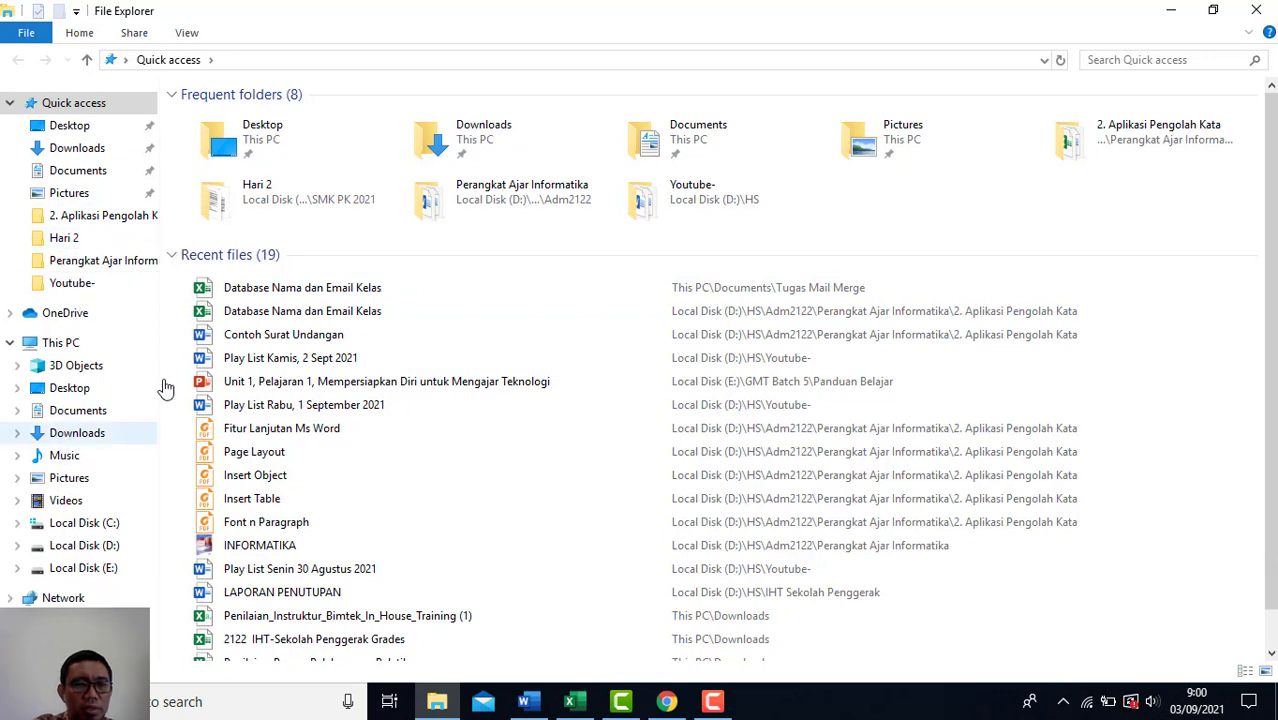
left_click(120, 410)
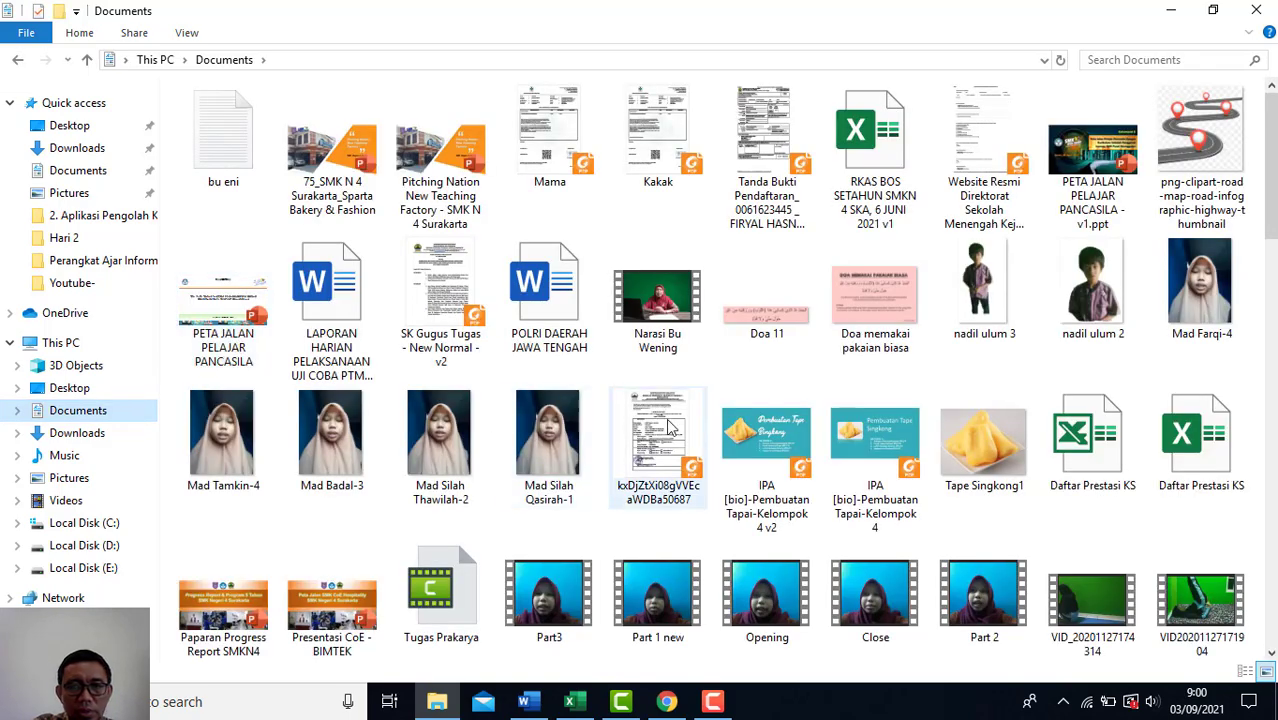
scroll(672, 428, "down", 3)
scroll(670, 427, "down", 10)
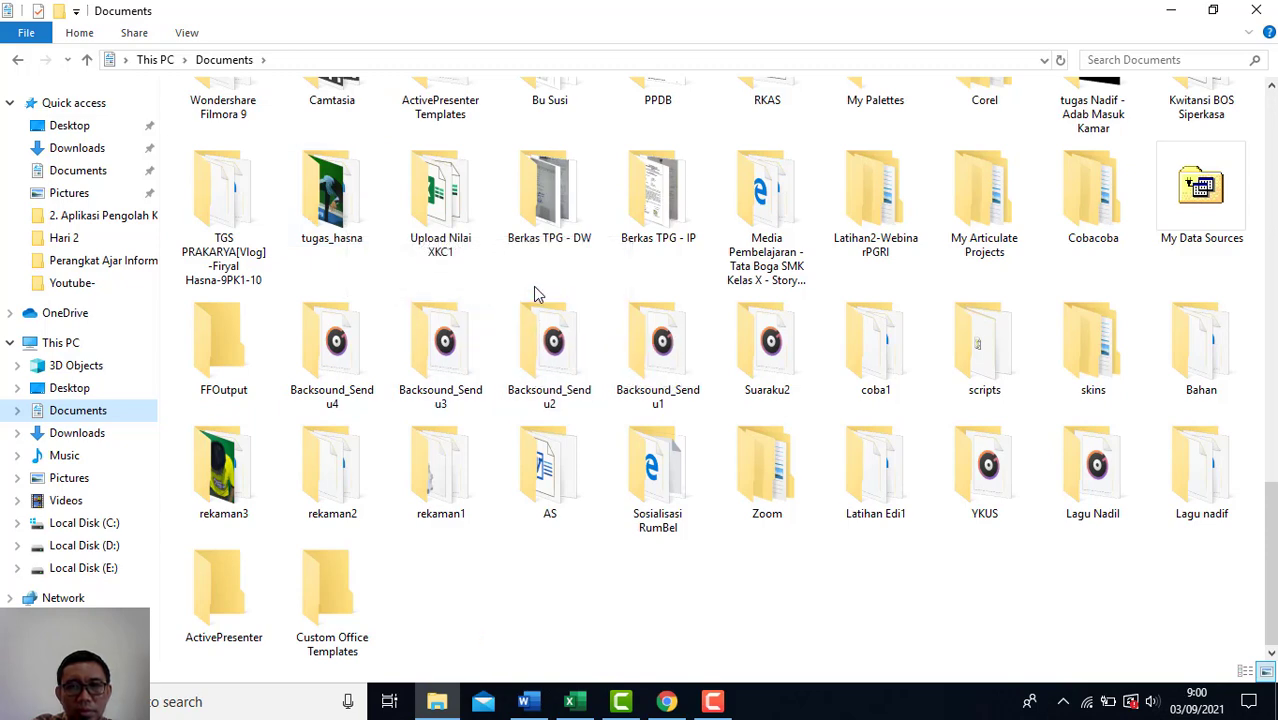
scroll(535, 293, "up", 3)
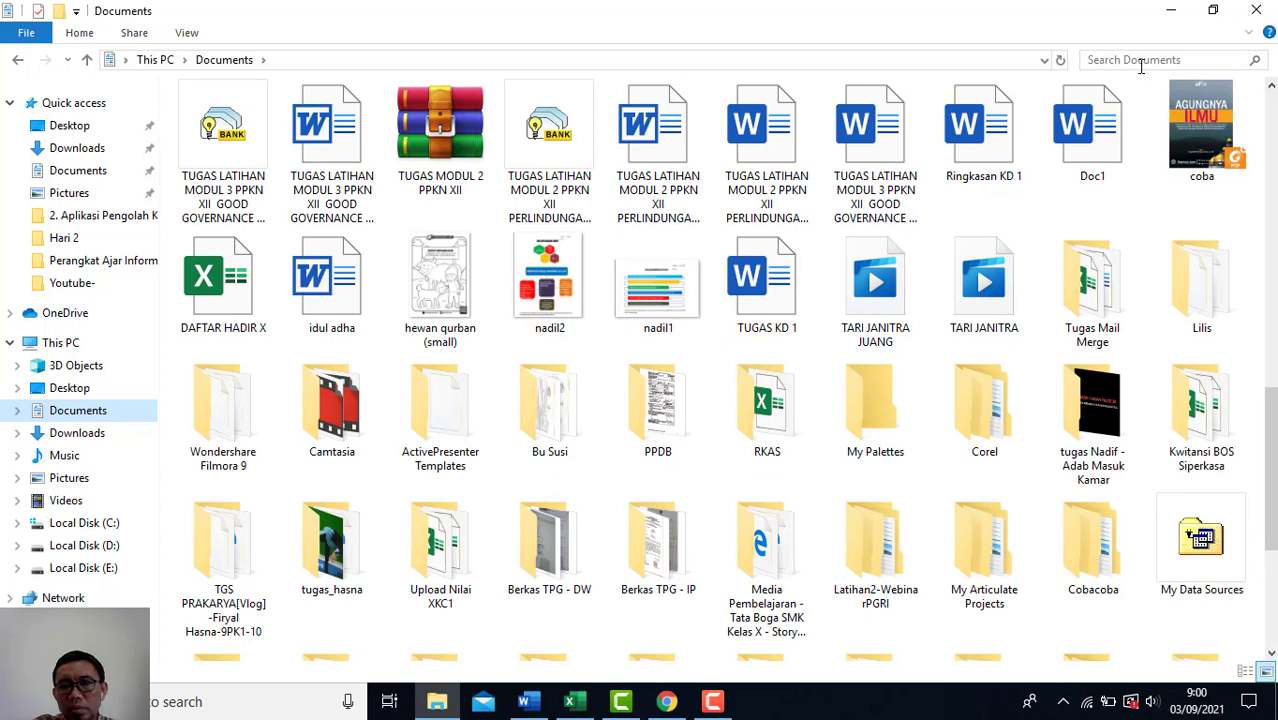
double_click(1093, 262)
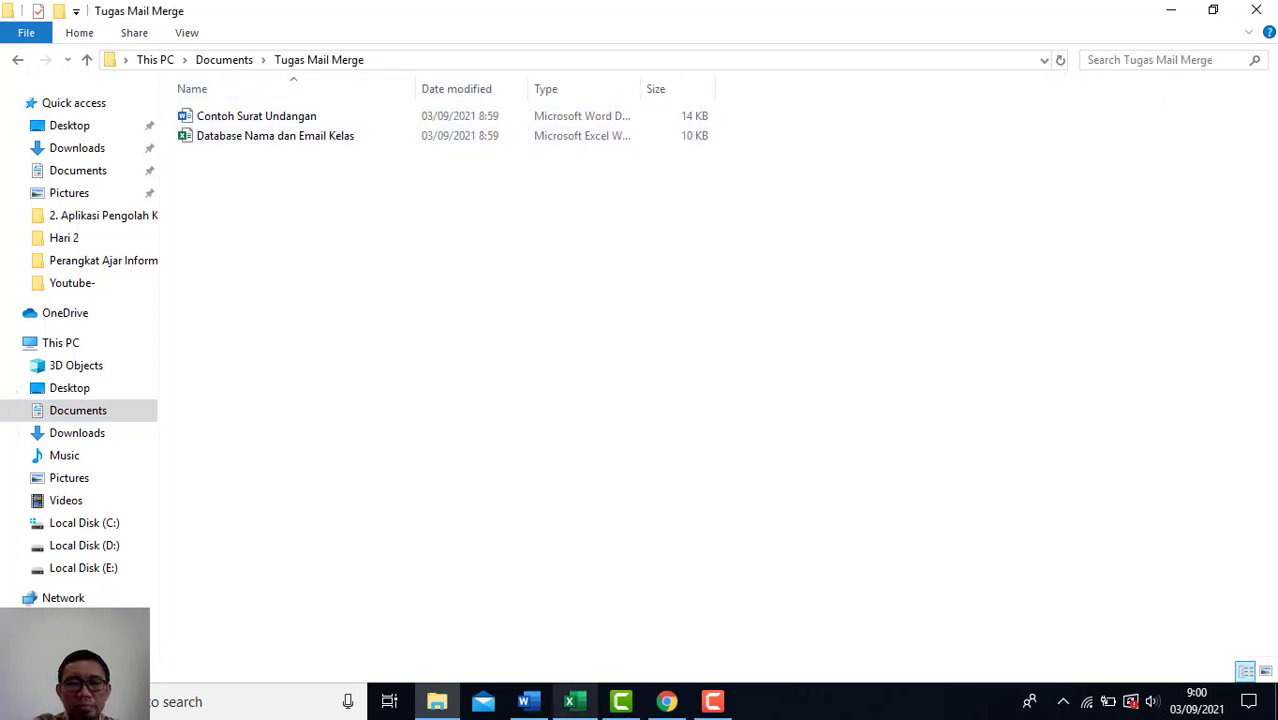
Step: Review the invitation letter in Word against the name and email list in Excel, switching between the two files
left_click(533, 703)
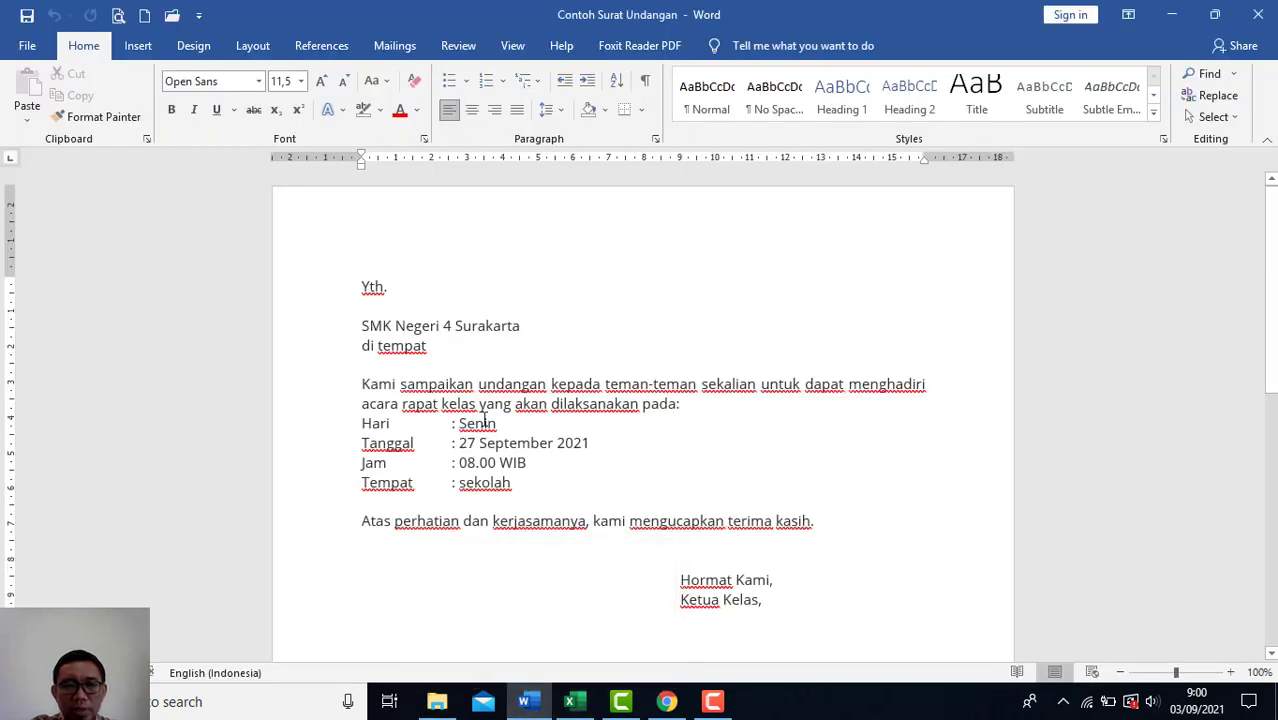
left_click(578, 705)
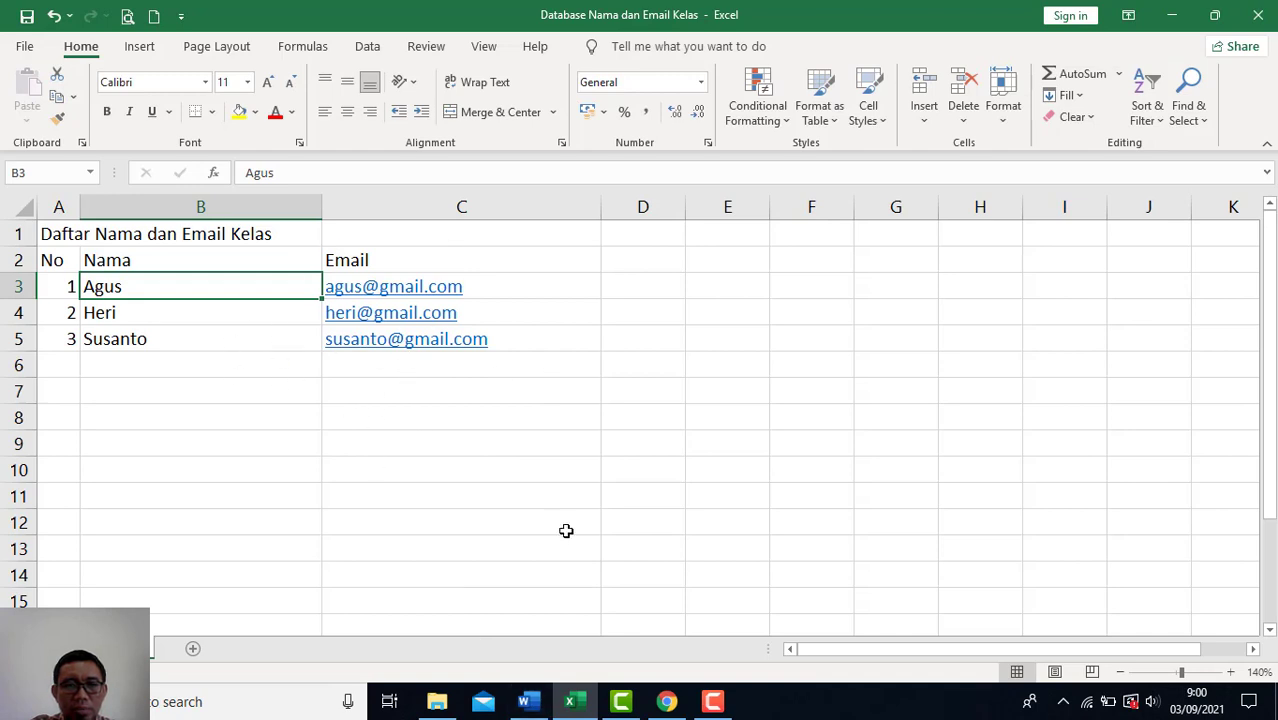
left_click(533, 706)
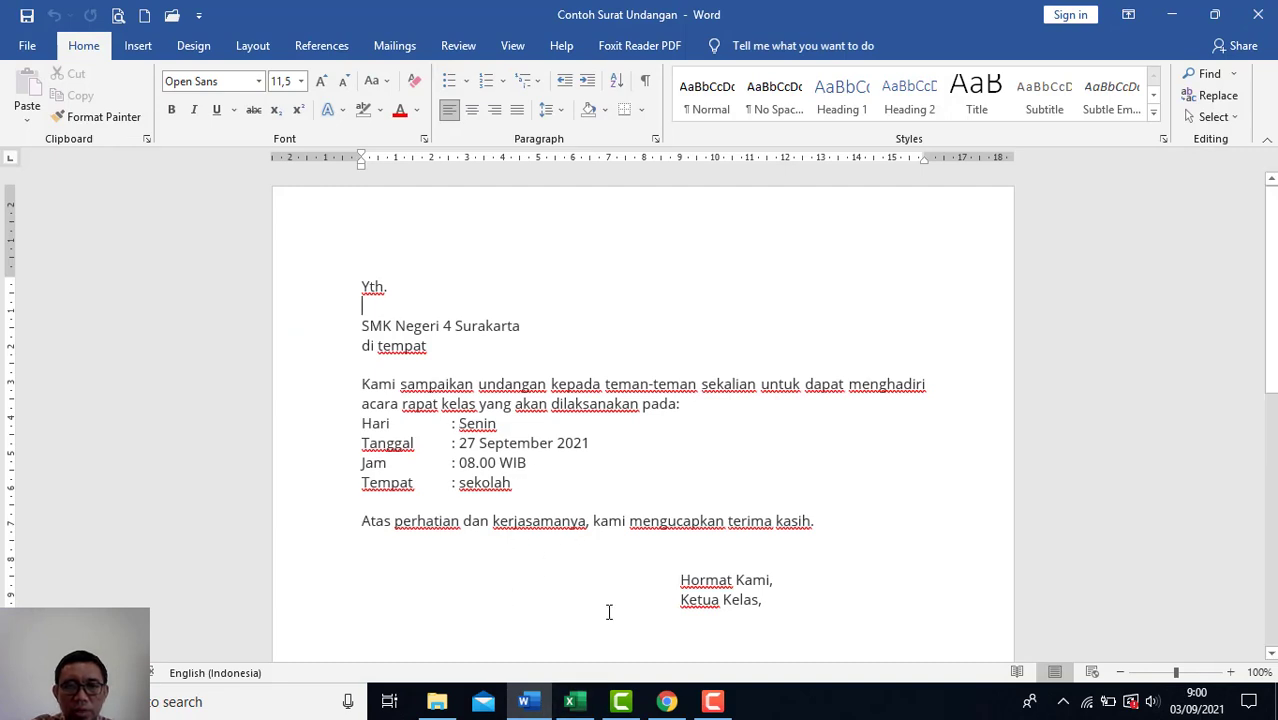
left_click(571, 703)
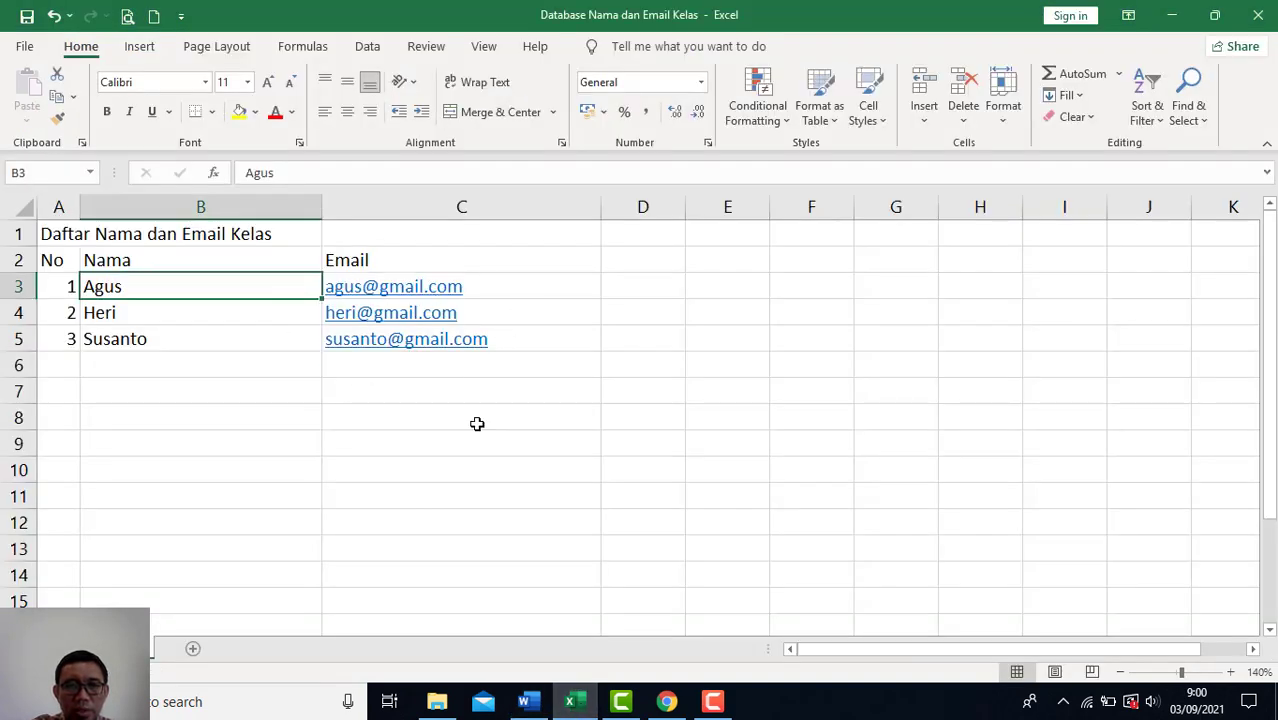
Step: Switch to the Word letter and start the Step-by-Step Mail Merge Wizard for Letters, using the current document, up to recipient selection
left_click(524, 703)
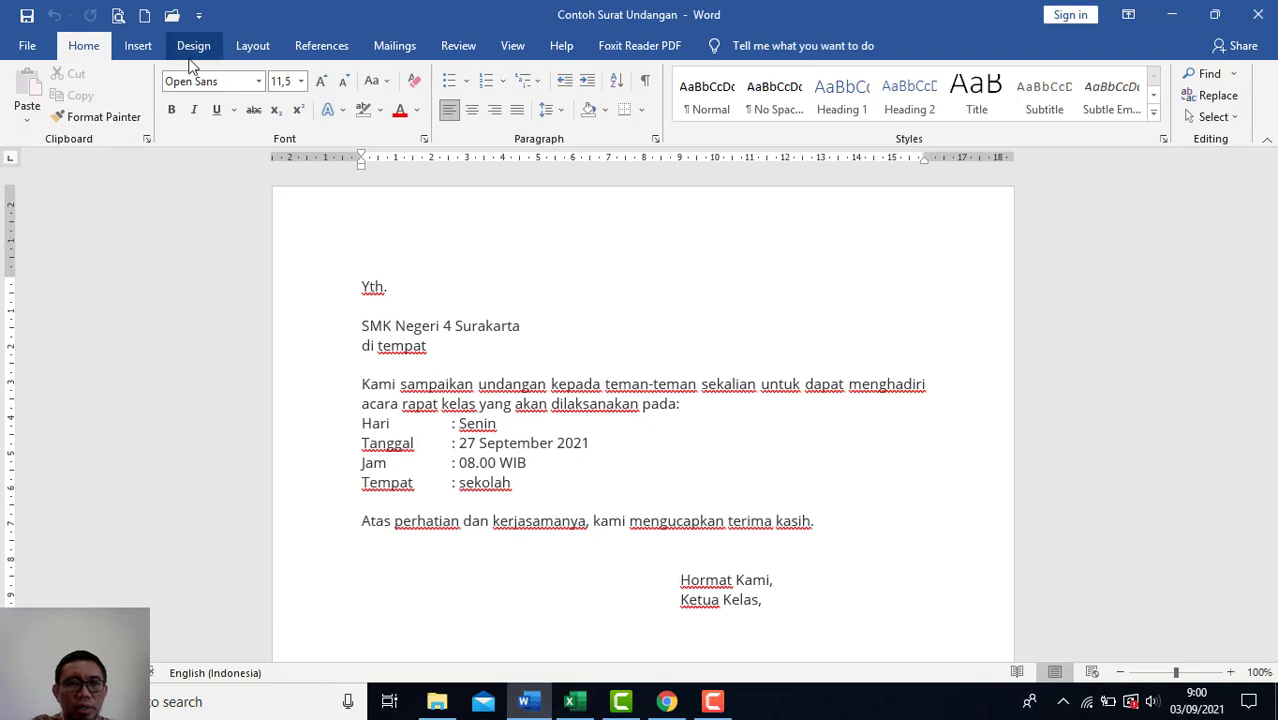
left_click(388, 43)
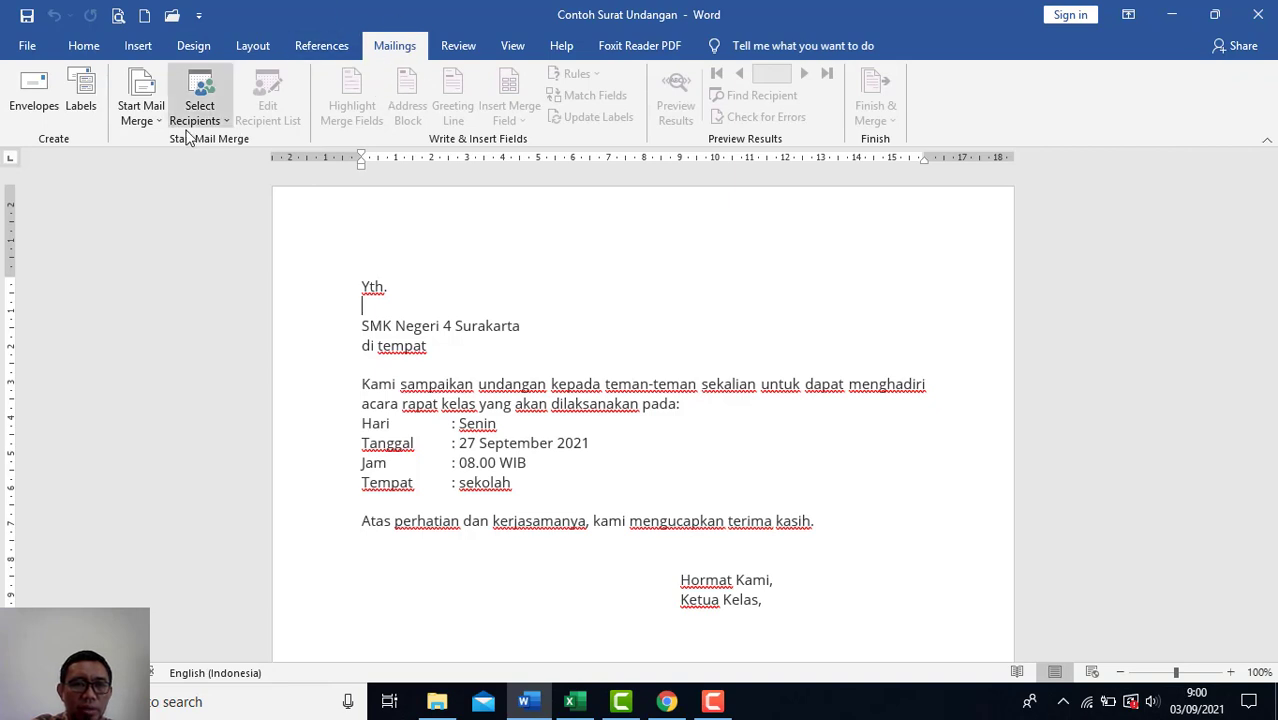
left_click(148, 128)
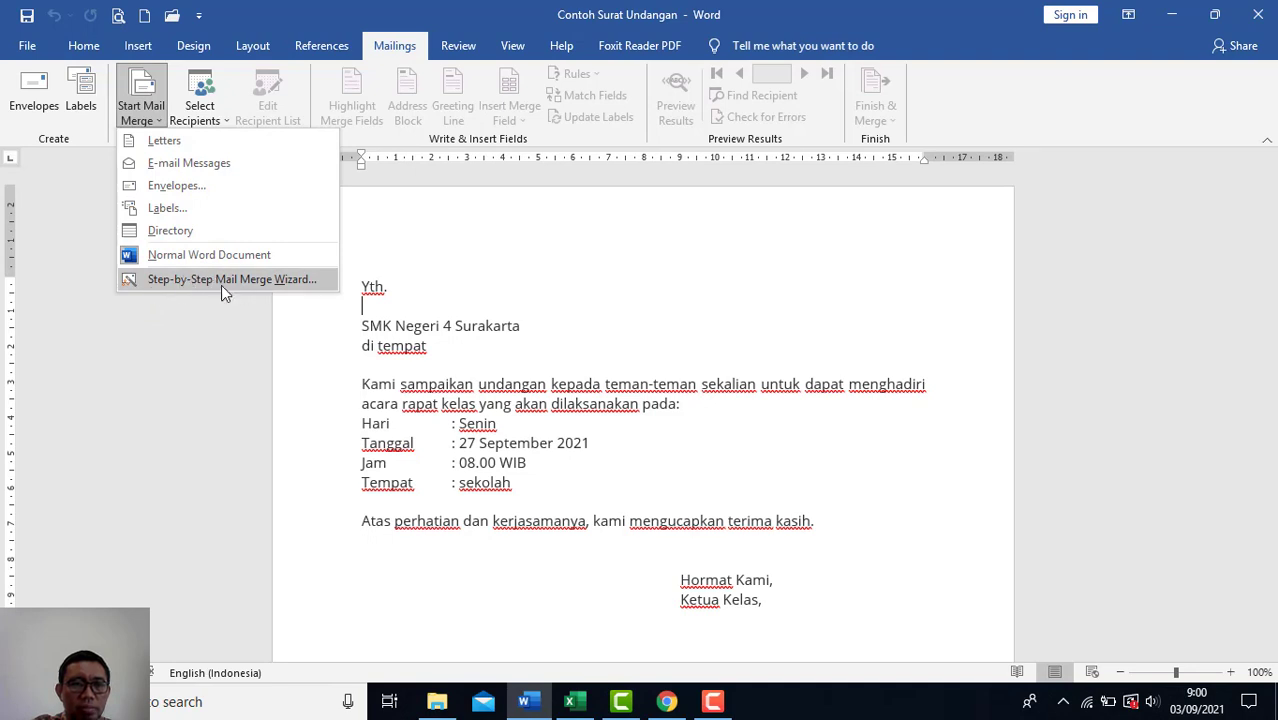
left_click(224, 284)
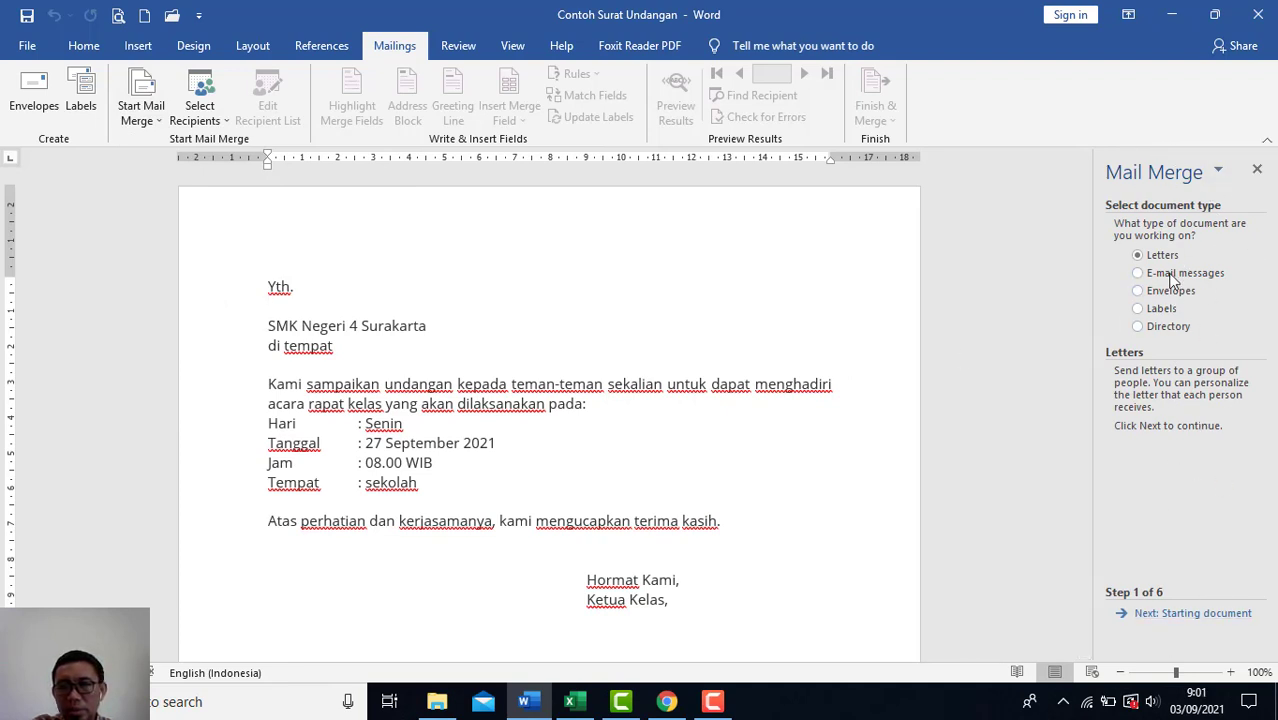
left_click(1209, 620)
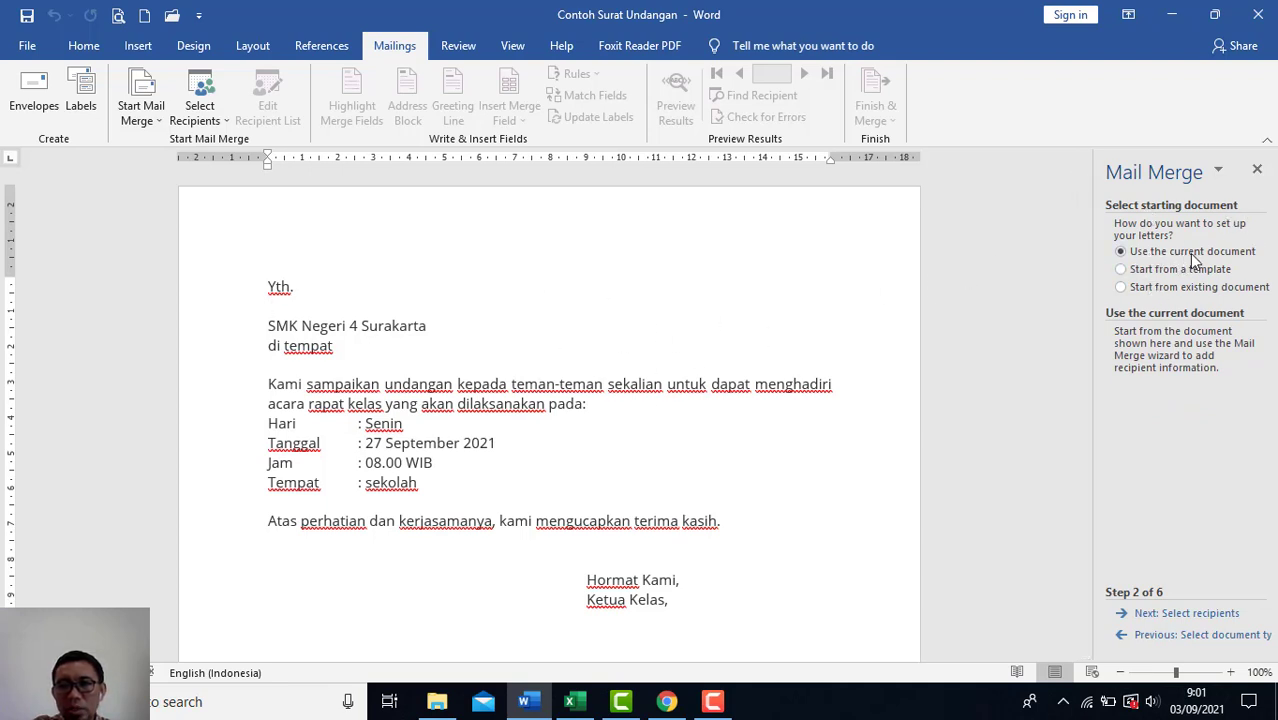
left_click(1190, 615)
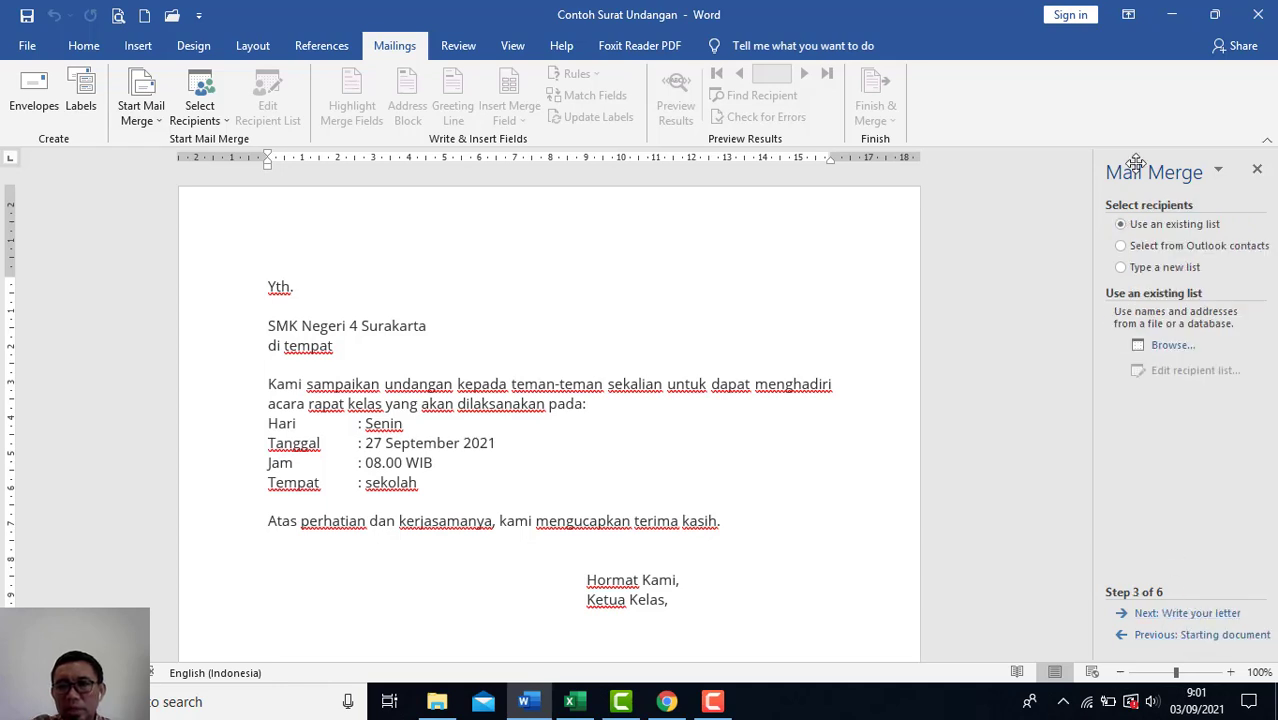
Step: Use an existing recipient list, opening Database Nama dan Email Kelas from the Tugas Mail Merge folder in Documents as the data source
left_click(1173, 348)
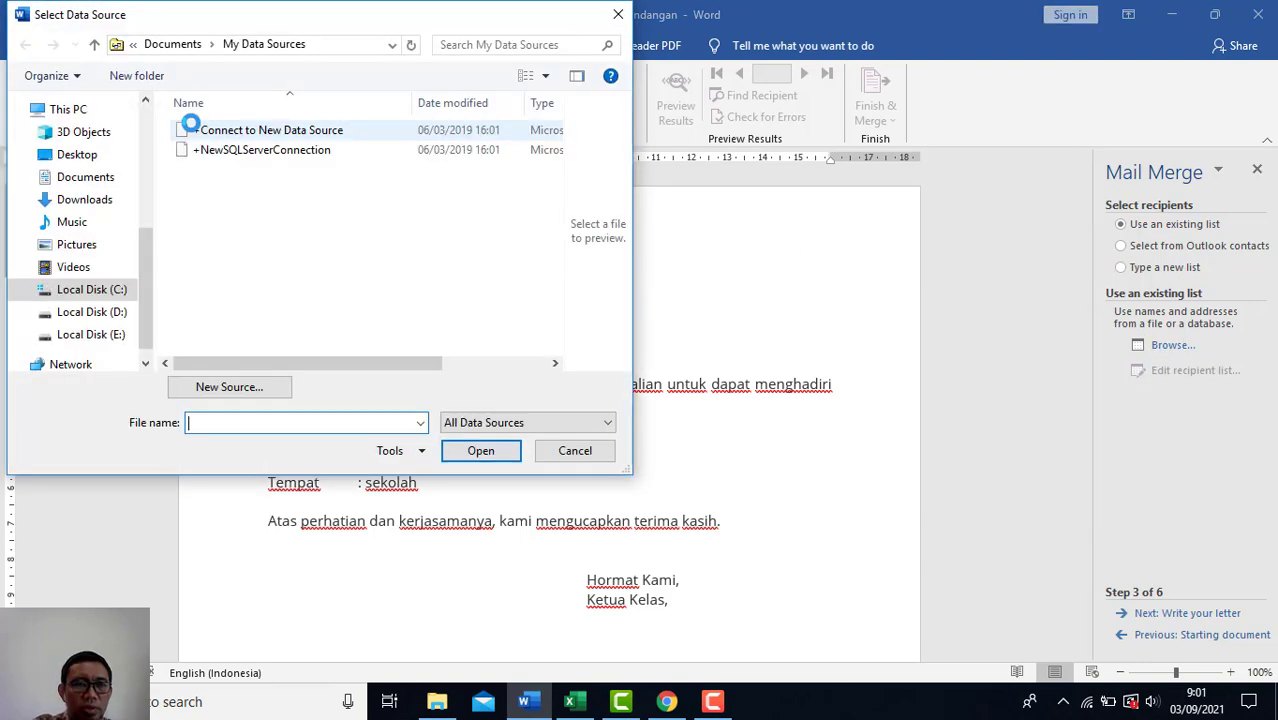
left_click(88, 181)
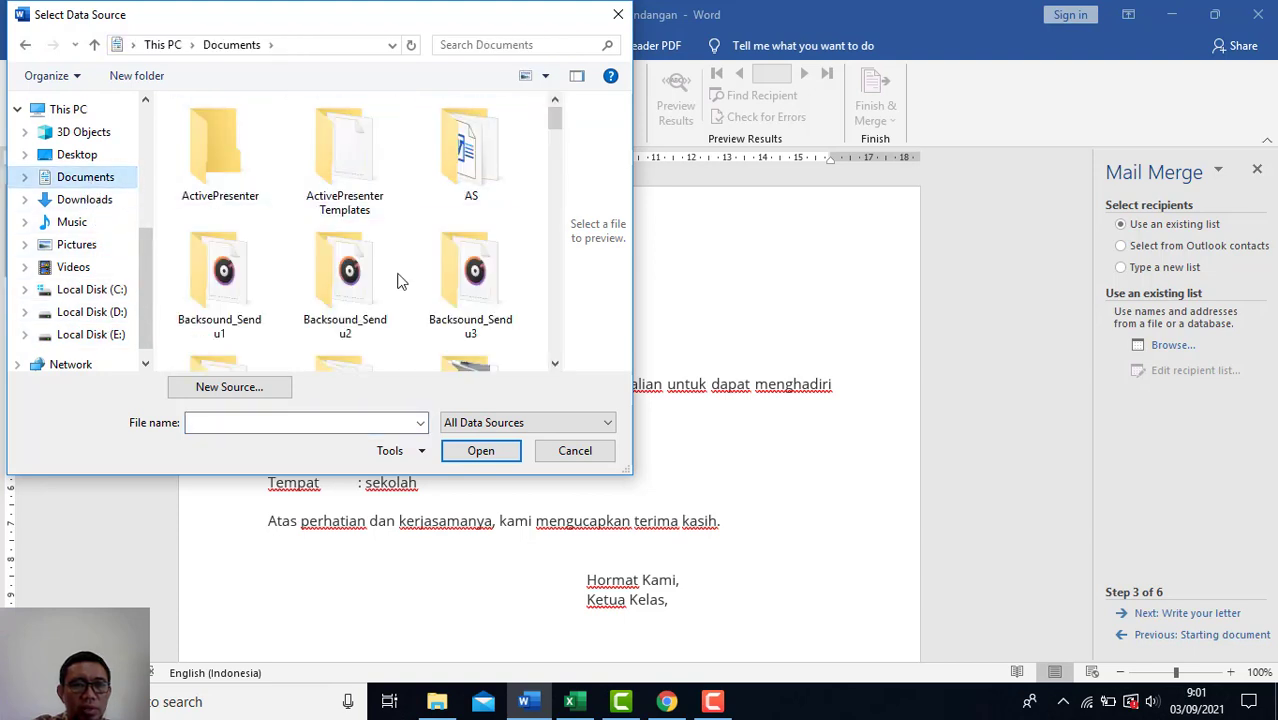
scroll(398, 278, "down", 3)
scroll(397, 278, "down", 5)
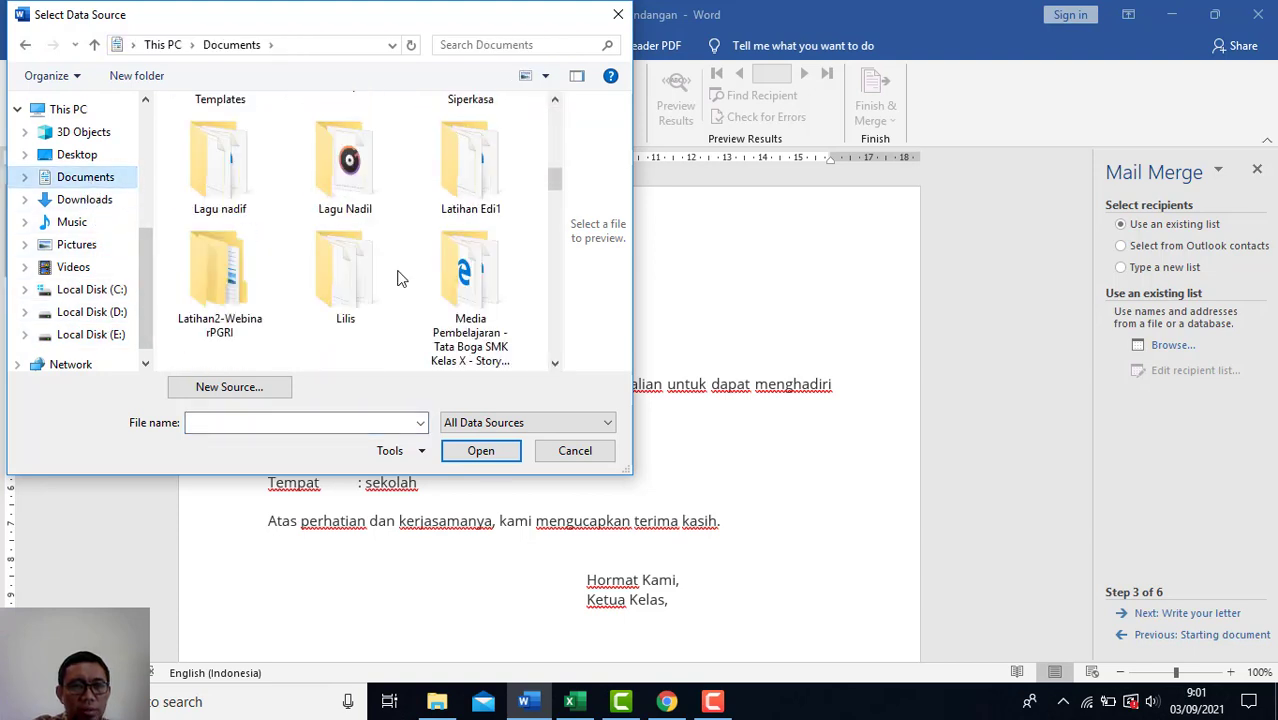
scroll(397, 278, "down", 3)
scroll(397, 278, "down", 2)
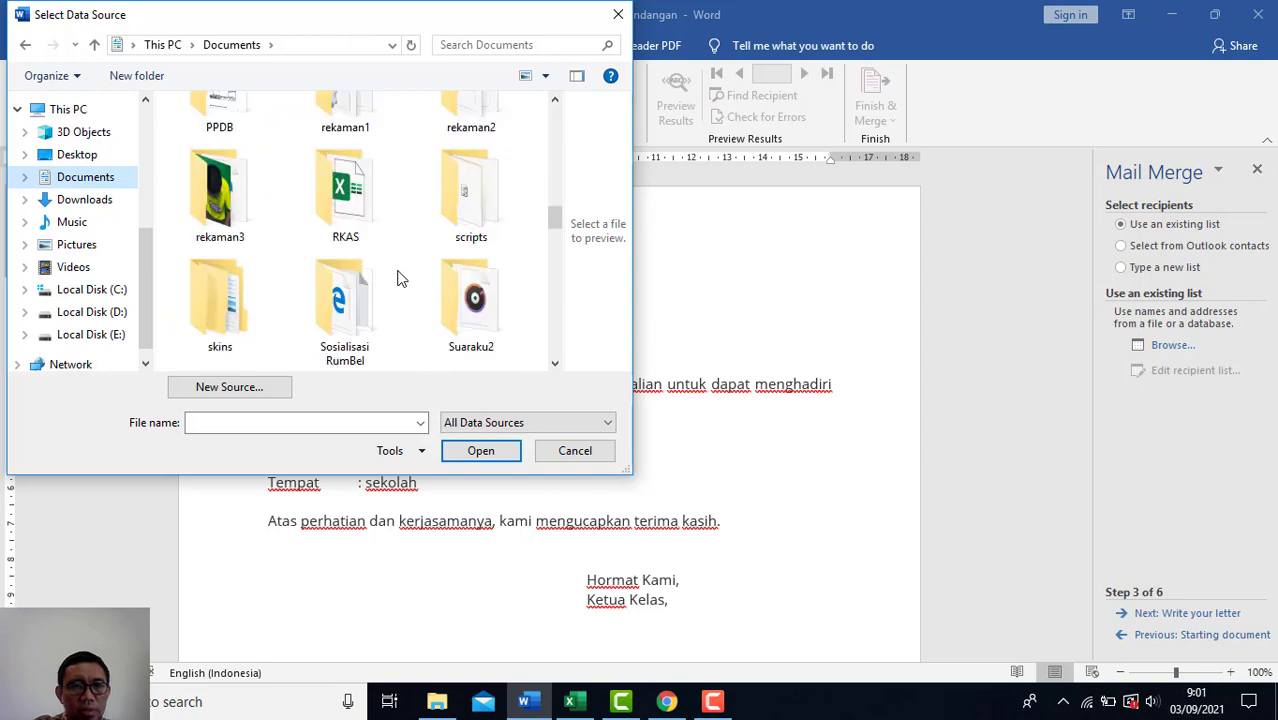
scroll(397, 278, "down", 3)
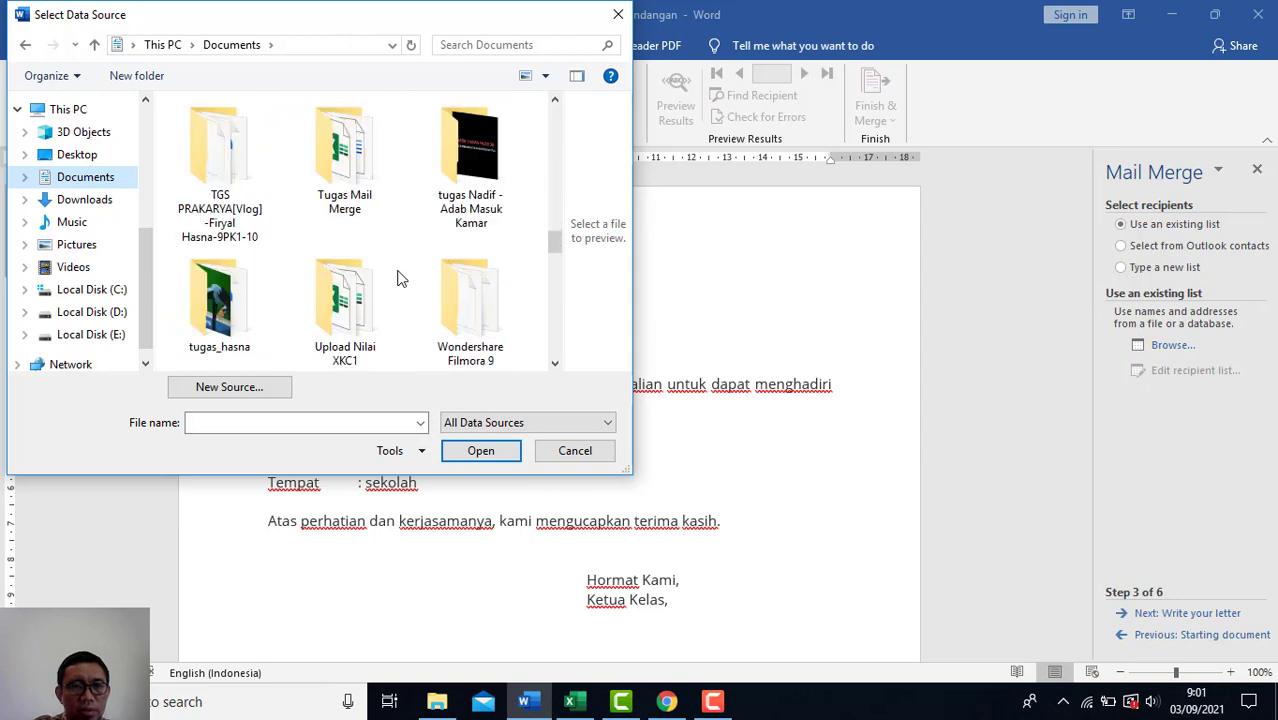
double_click(350, 176)
left_click(254, 158)
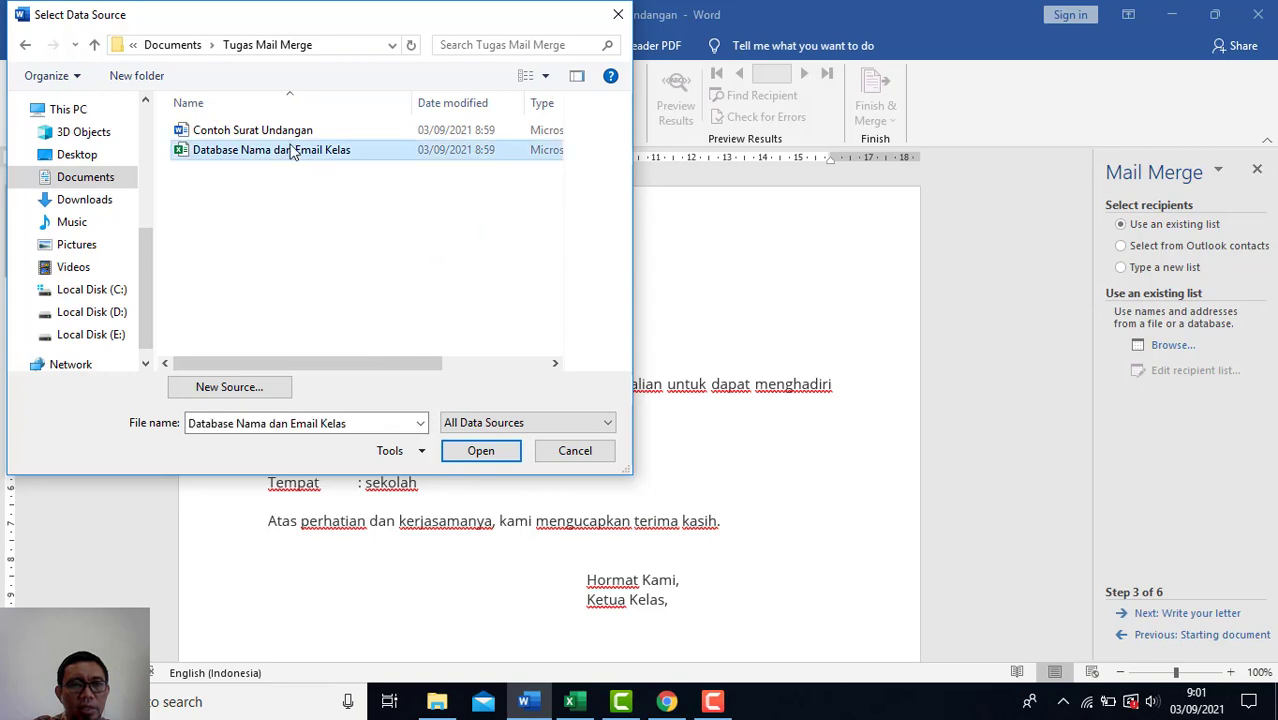
left_click(480, 451)
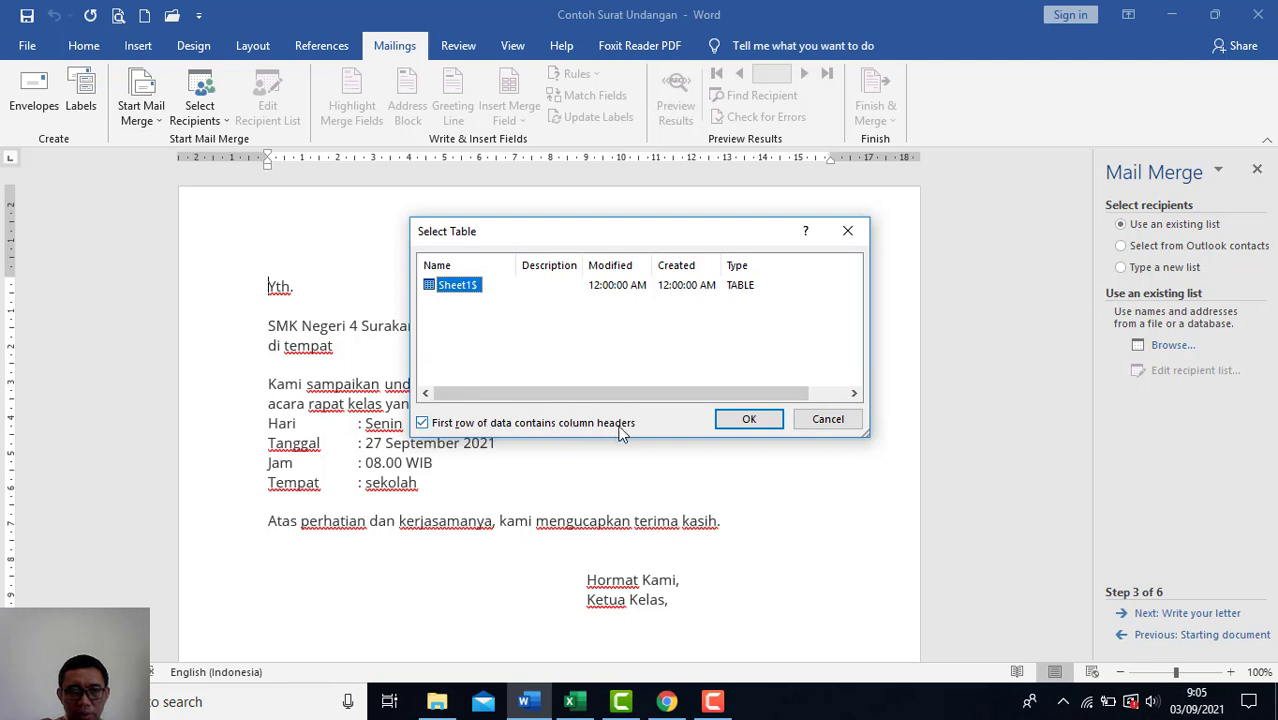
Step: Toggle the column headers option for the Sheet1$ table, load the table, and accept all listed recipients
left_click(423, 424)
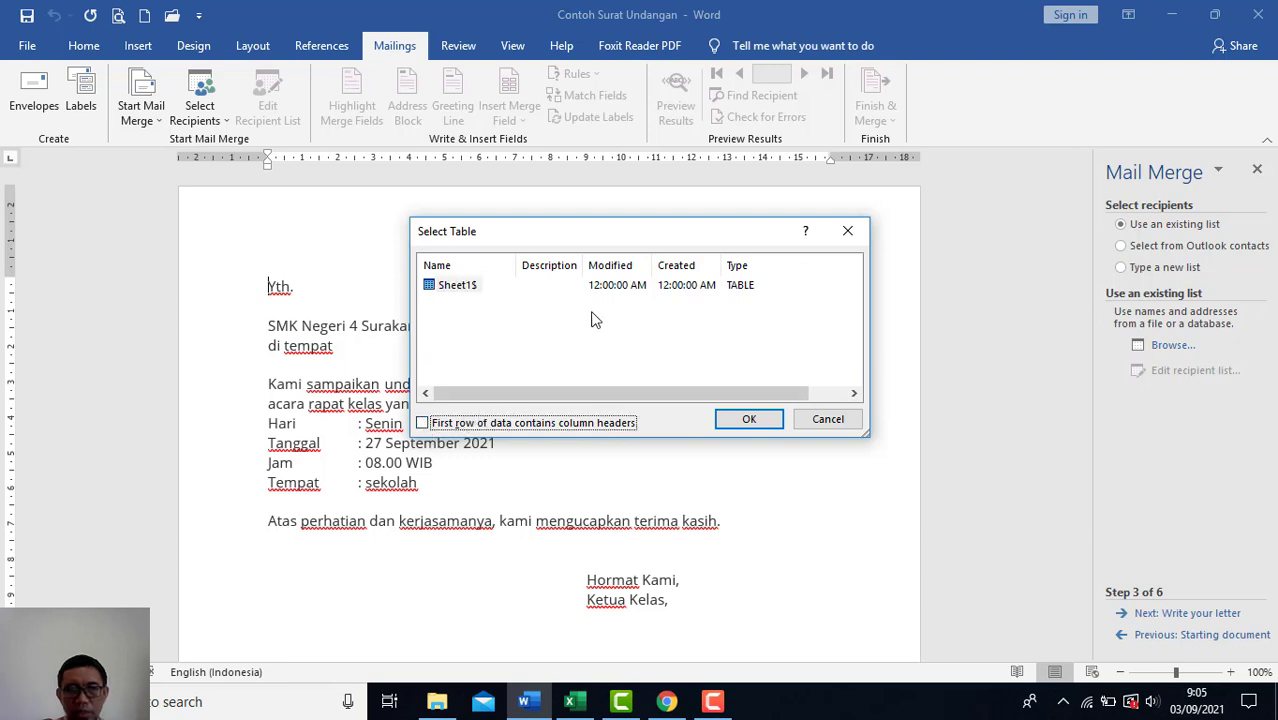
left_click(750, 420)
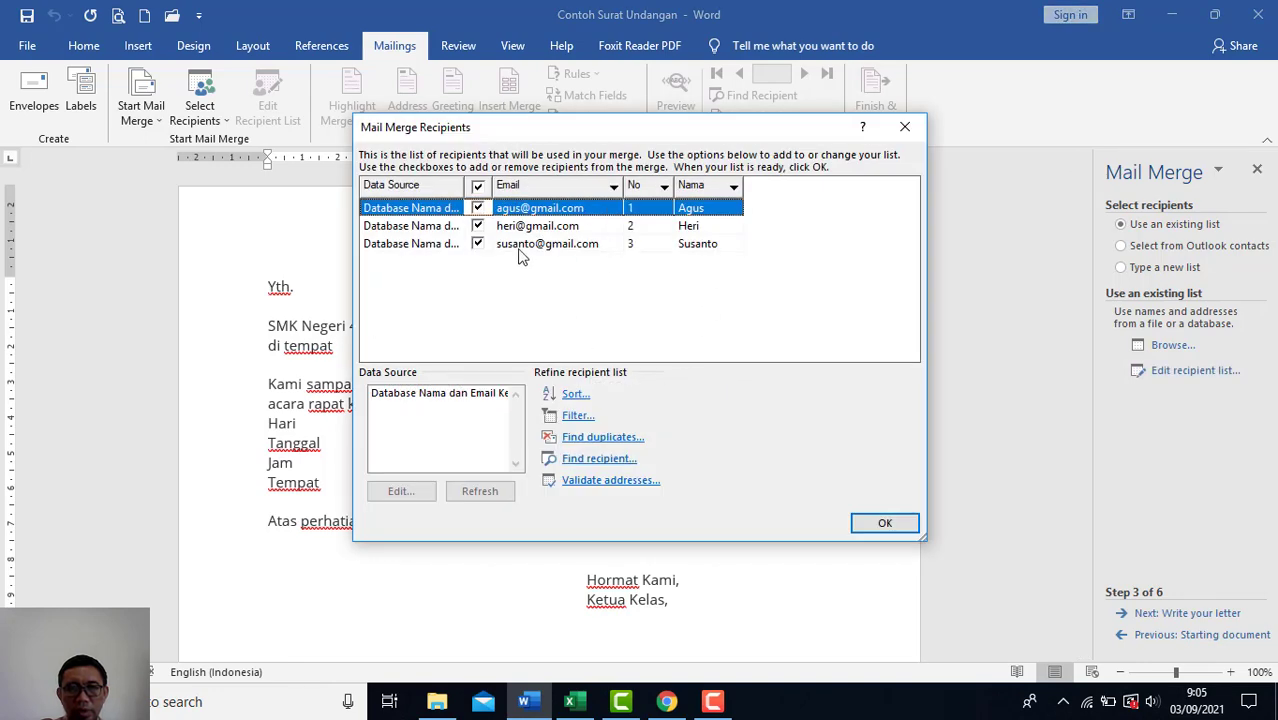
left_click(885, 527)
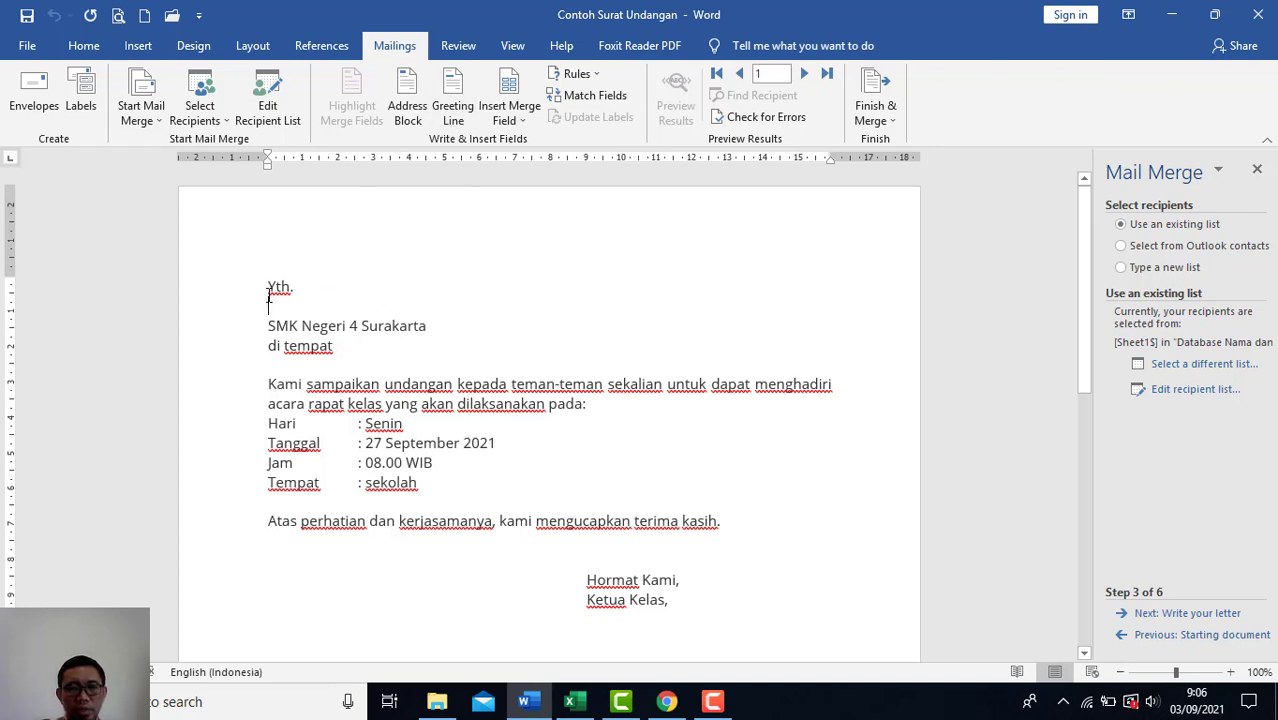
Step: Insert the Nama merge field on the blank line below Yth. and advance the wizard to the letter preview
left_click(338, 287)
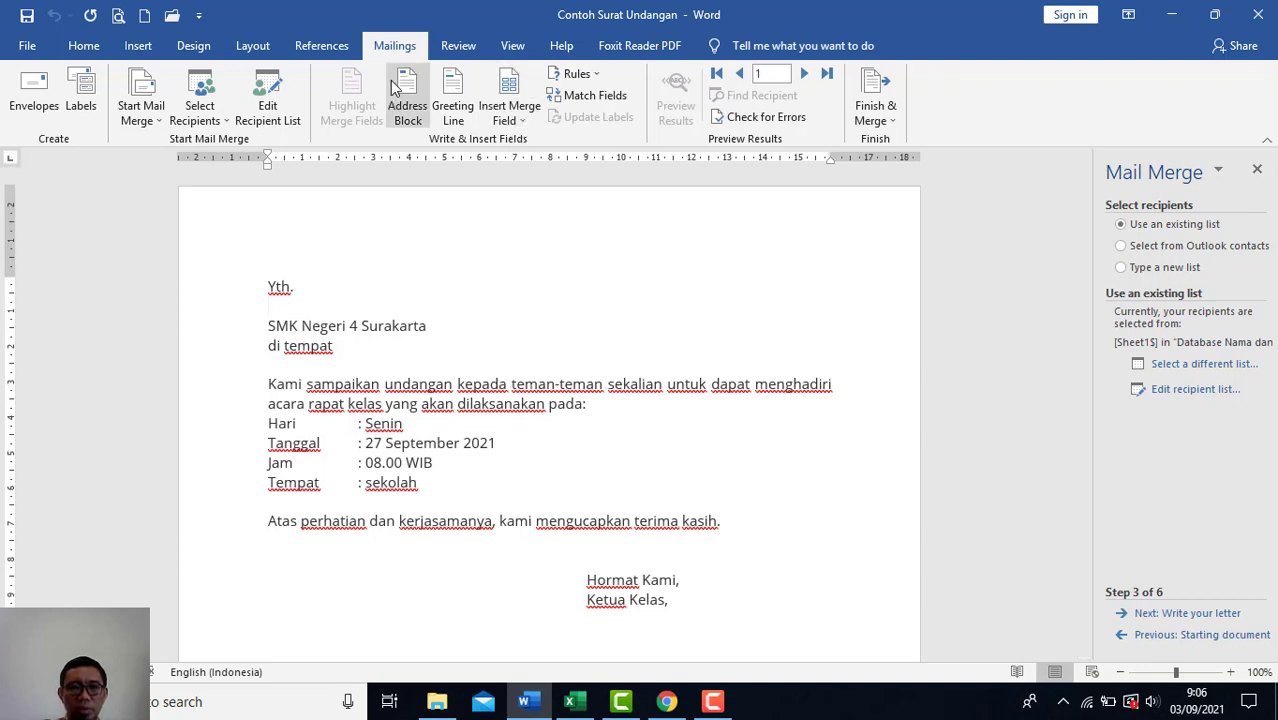
left_click(517, 118)
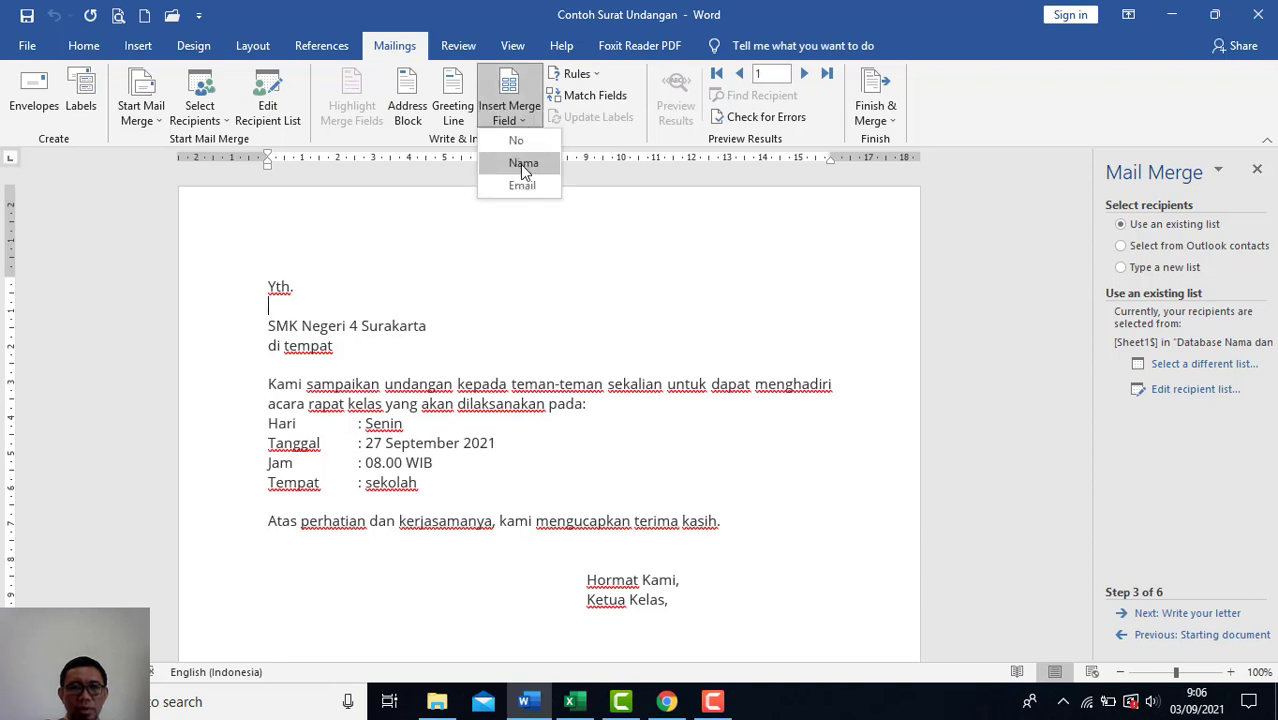
left_click(522, 164)
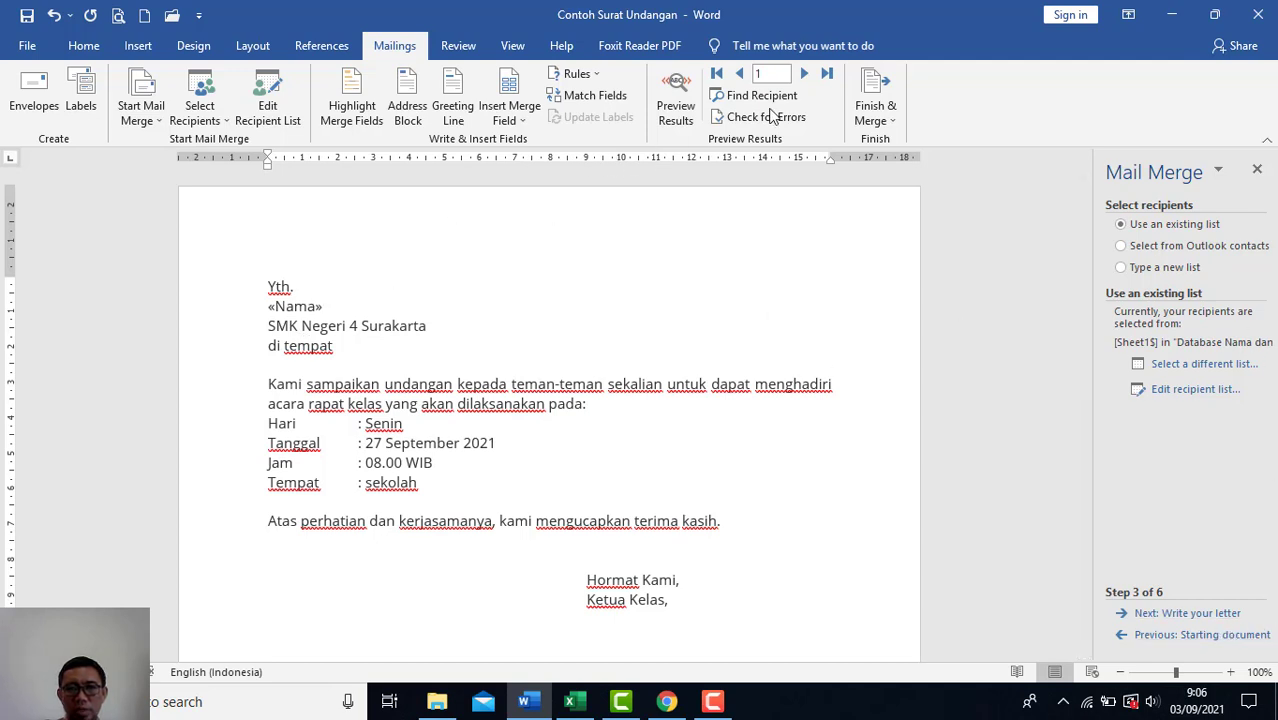
left_click(1188, 618)
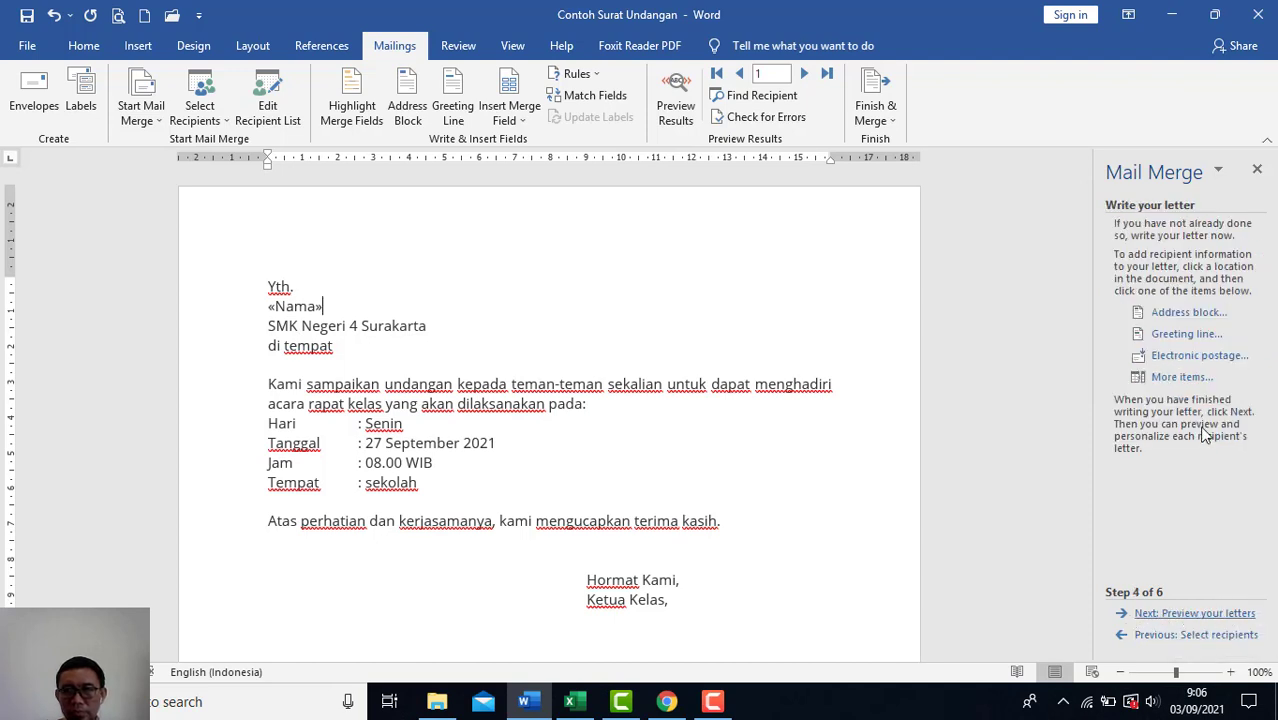
left_click(1191, 615)
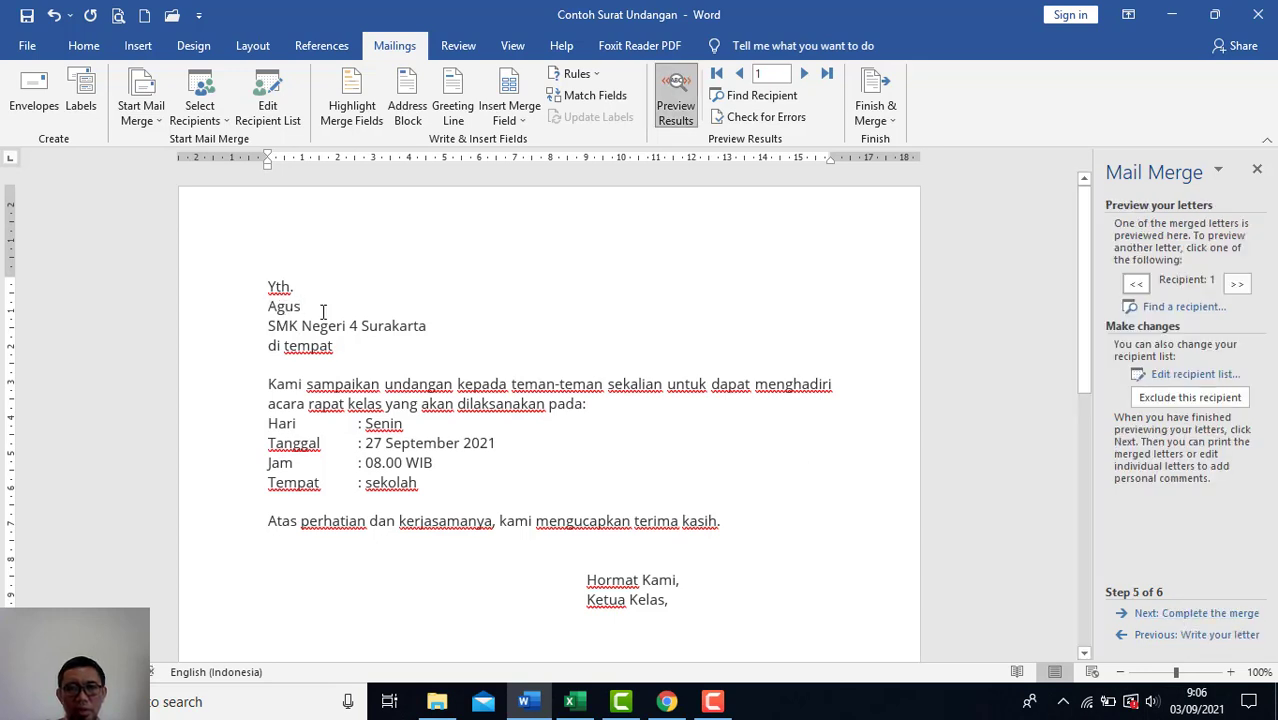
Step: Compare the previewed letters for recipients 1 and 2 with the matching Nama entries in the Excel list
left_click(570, 701)
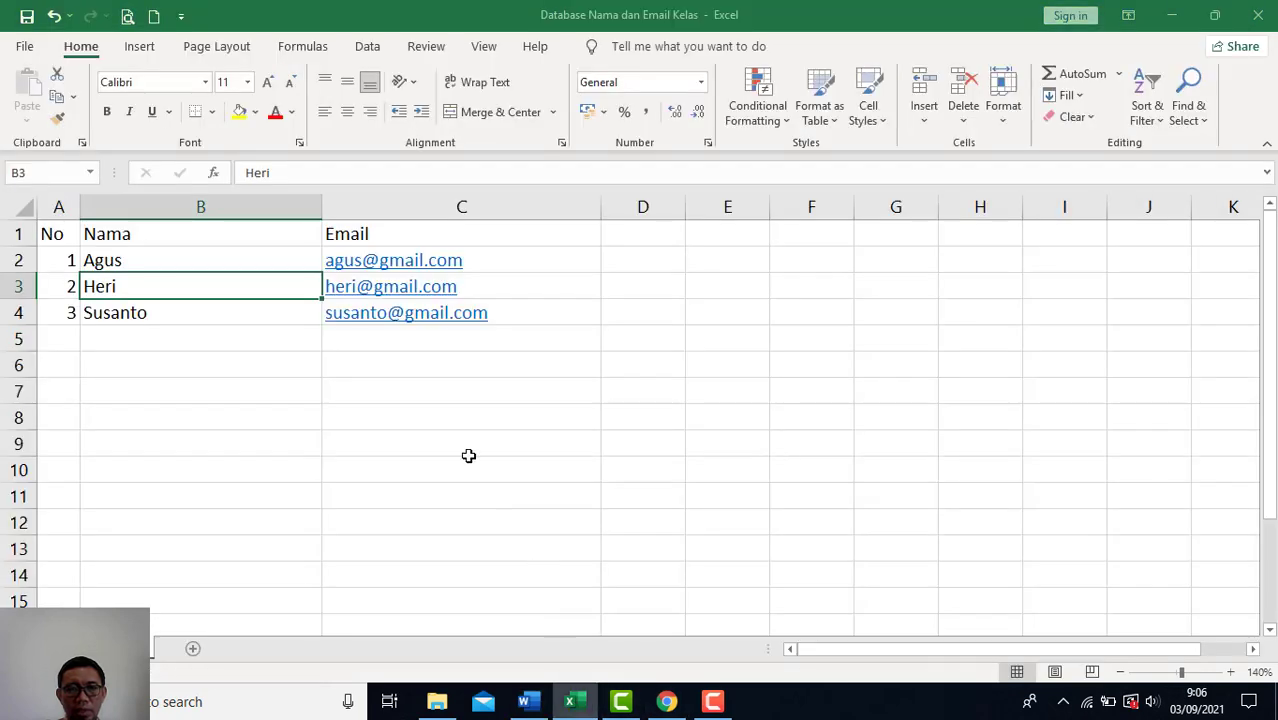
left_click(128, 259)
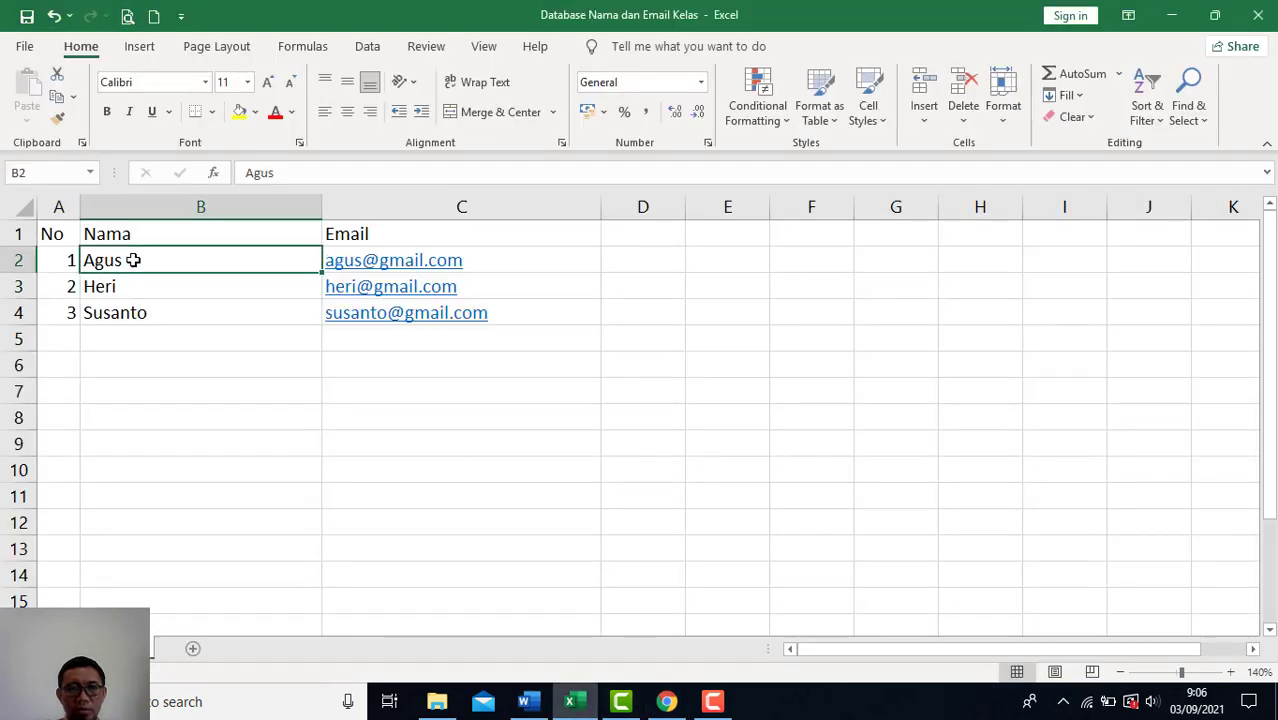
left_click(537, 707)
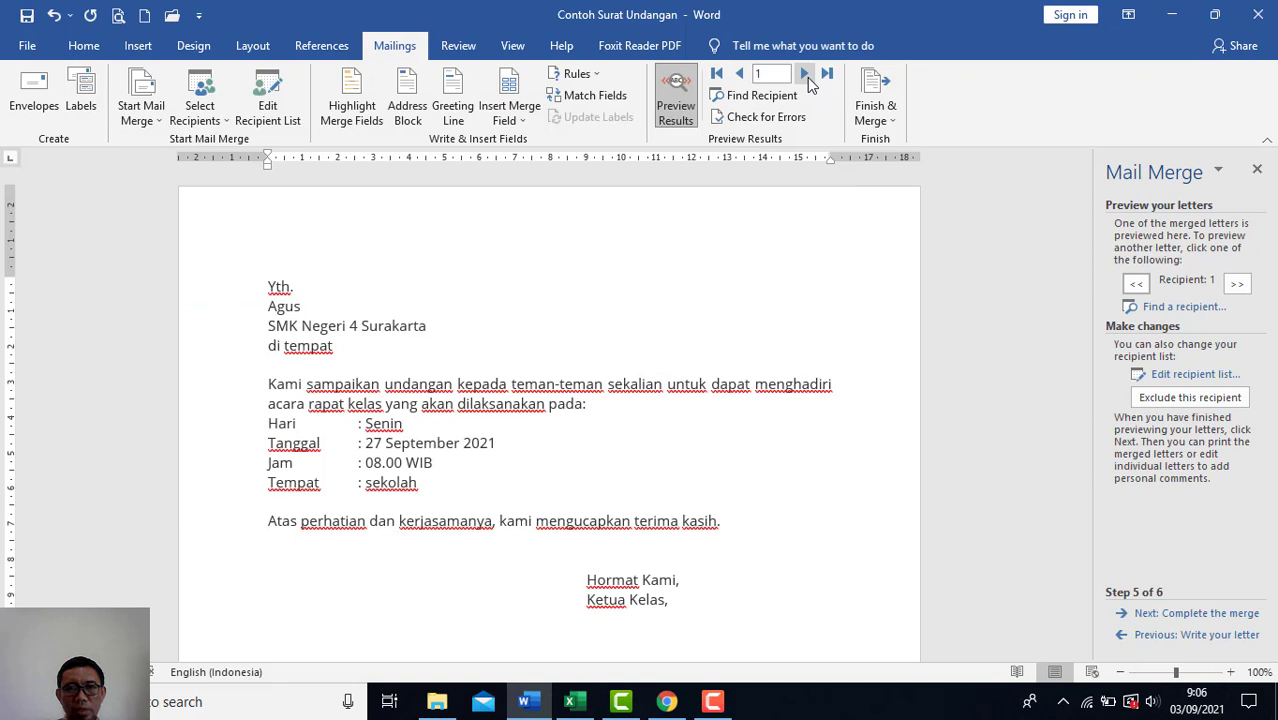
left_click(807, 77)
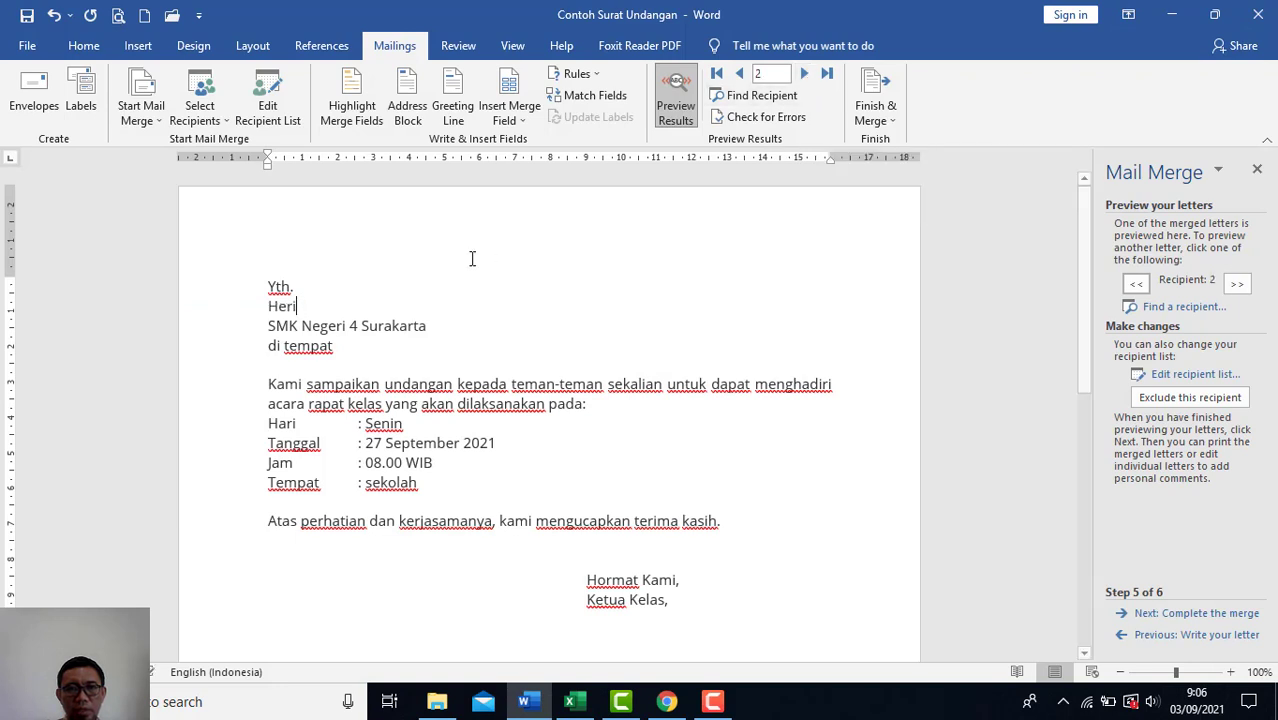
left_click(568, 703)
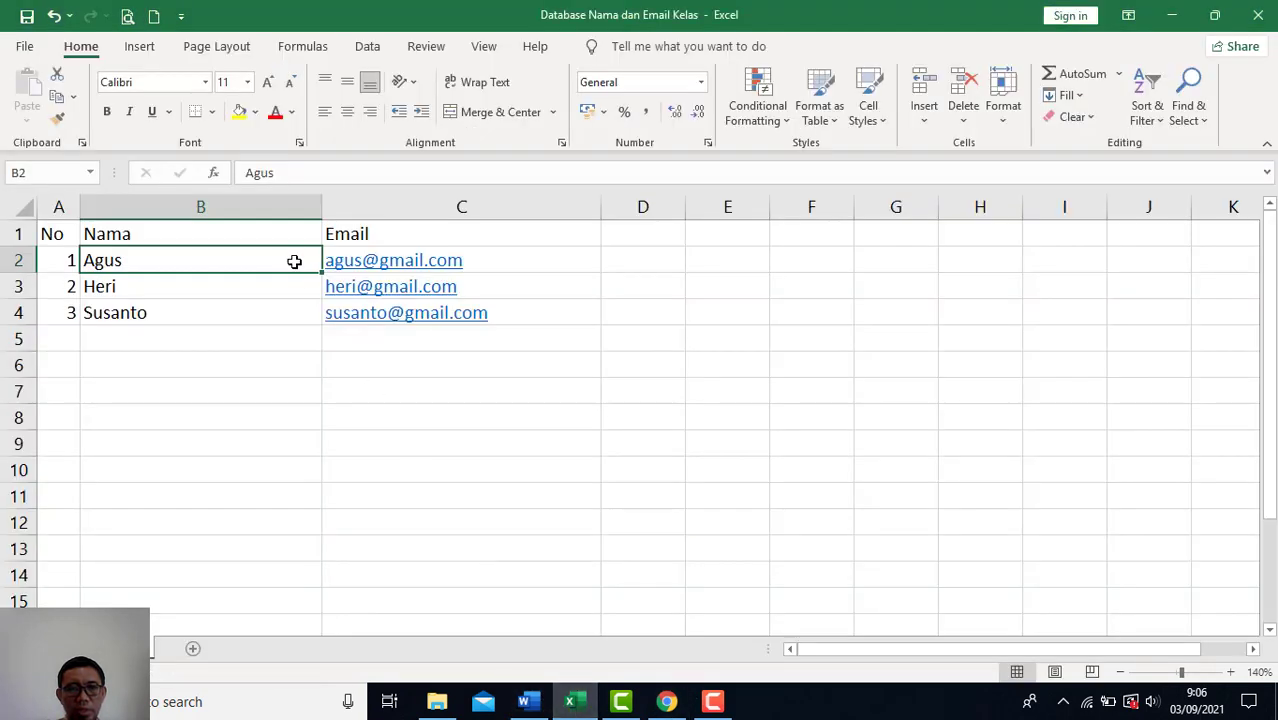
left_click(203, 285)
left_click(523, 701)
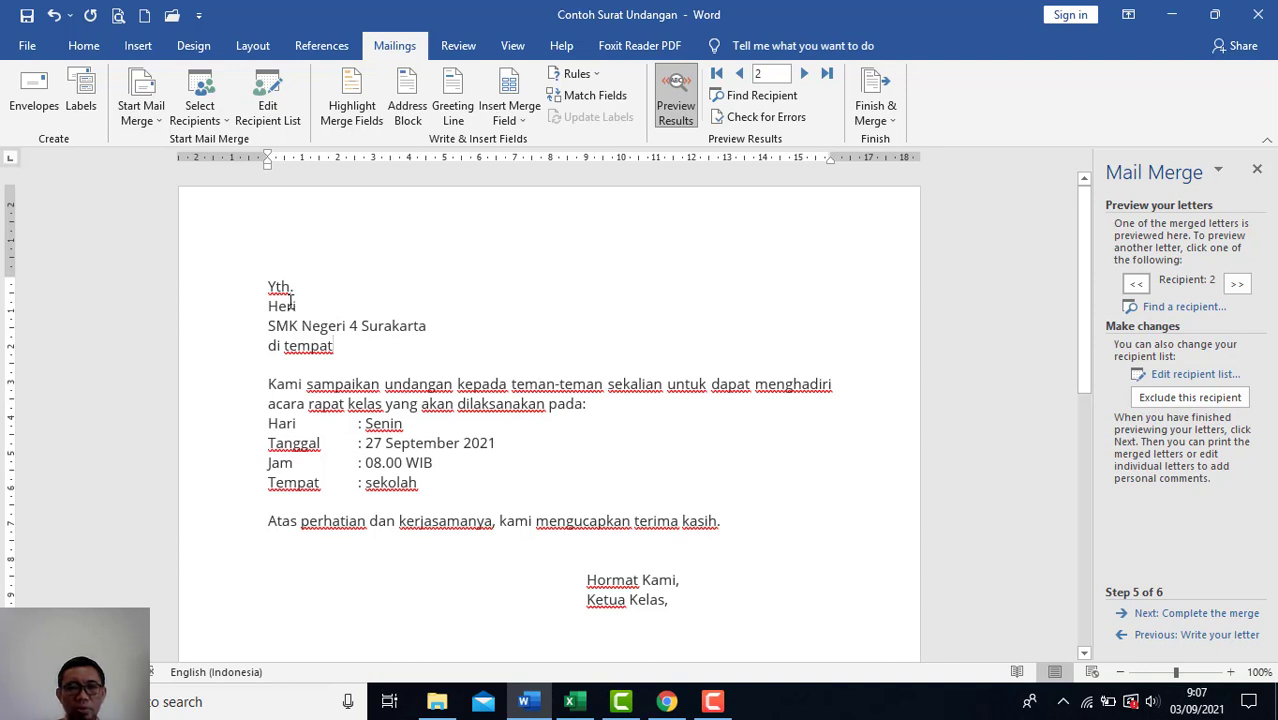
left_click(509, 115)
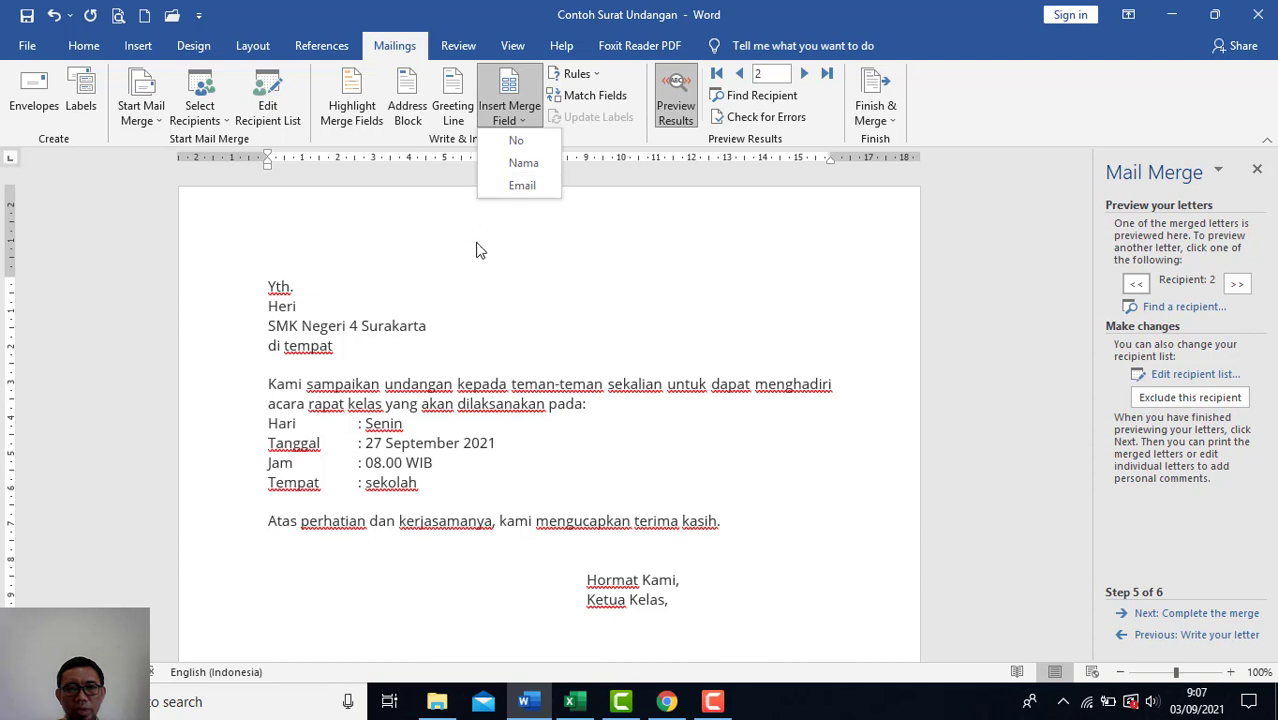
left_click(420, 310)
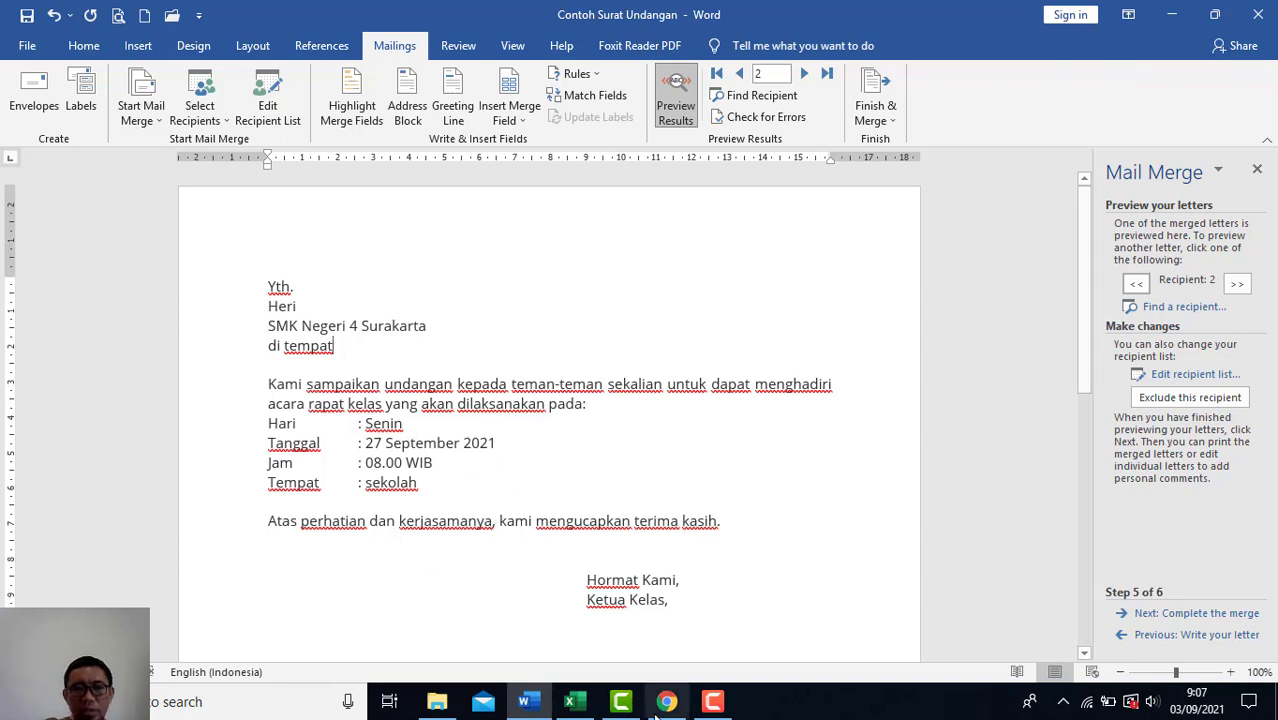
left_click(570, 701)
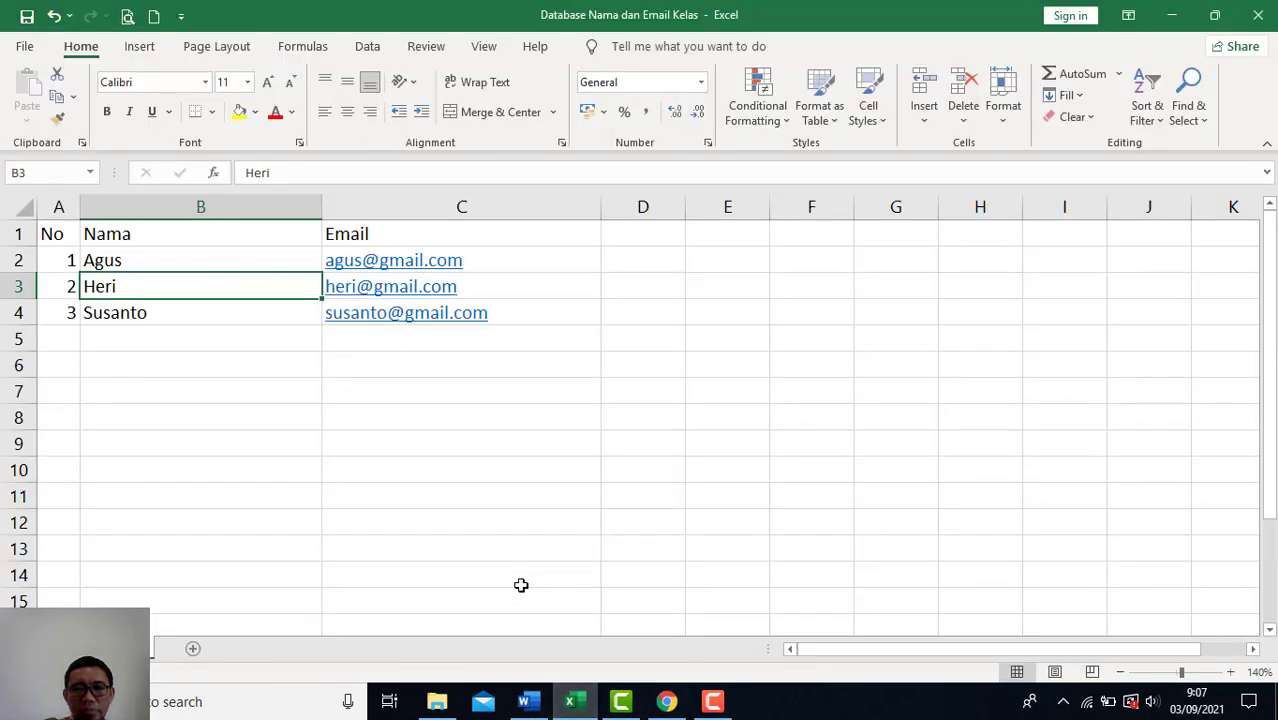
left_click(540, 701)
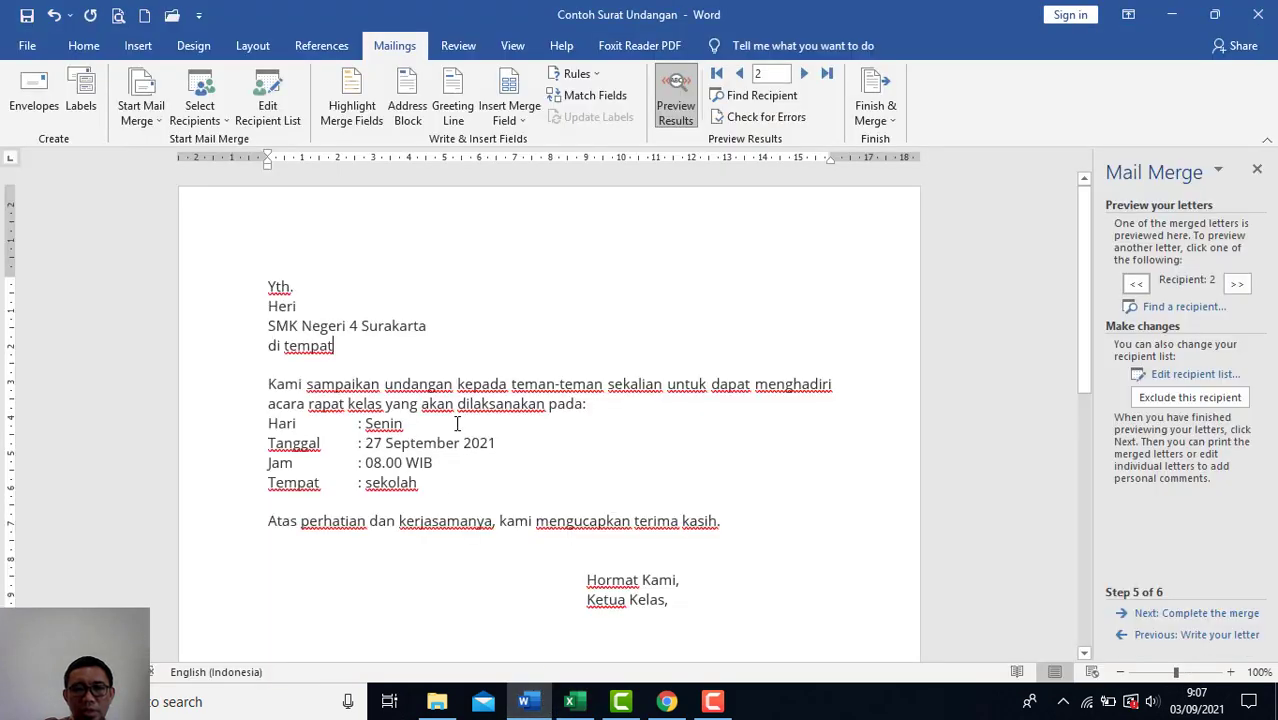
left_click(527, 698)
left_click(528, 699)
left_click(571, 700)
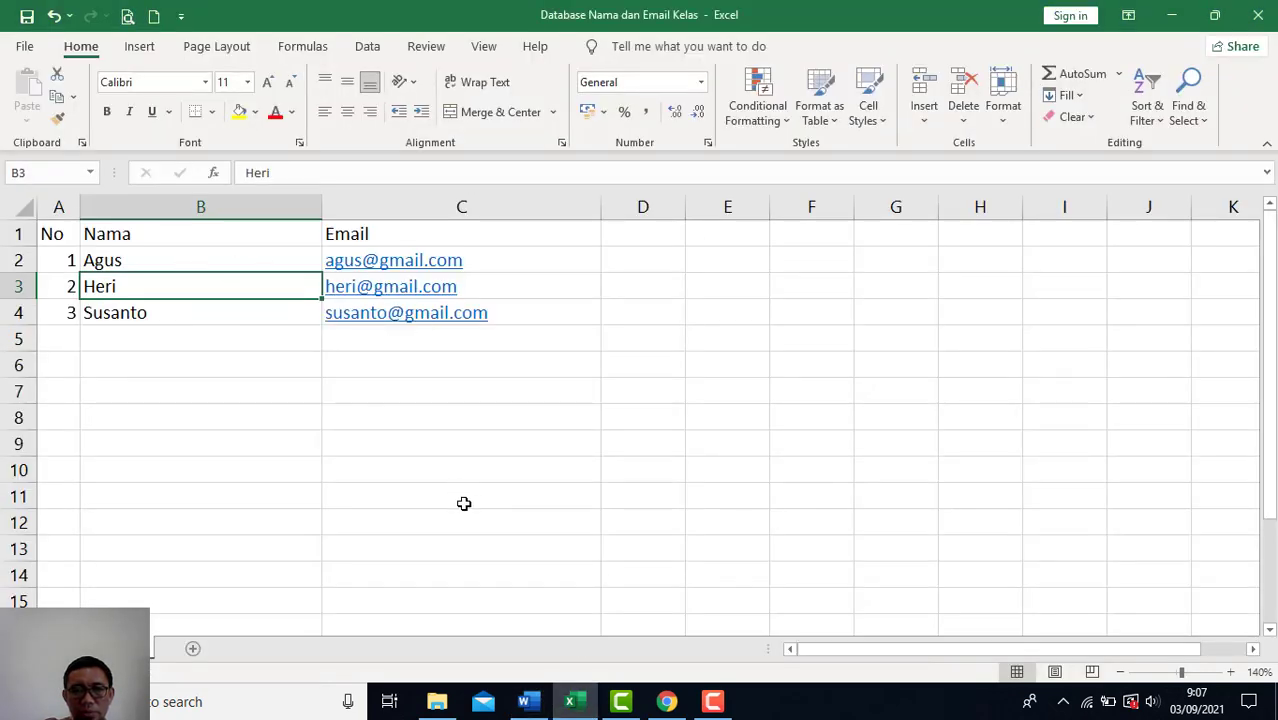
left_click(527, 700)
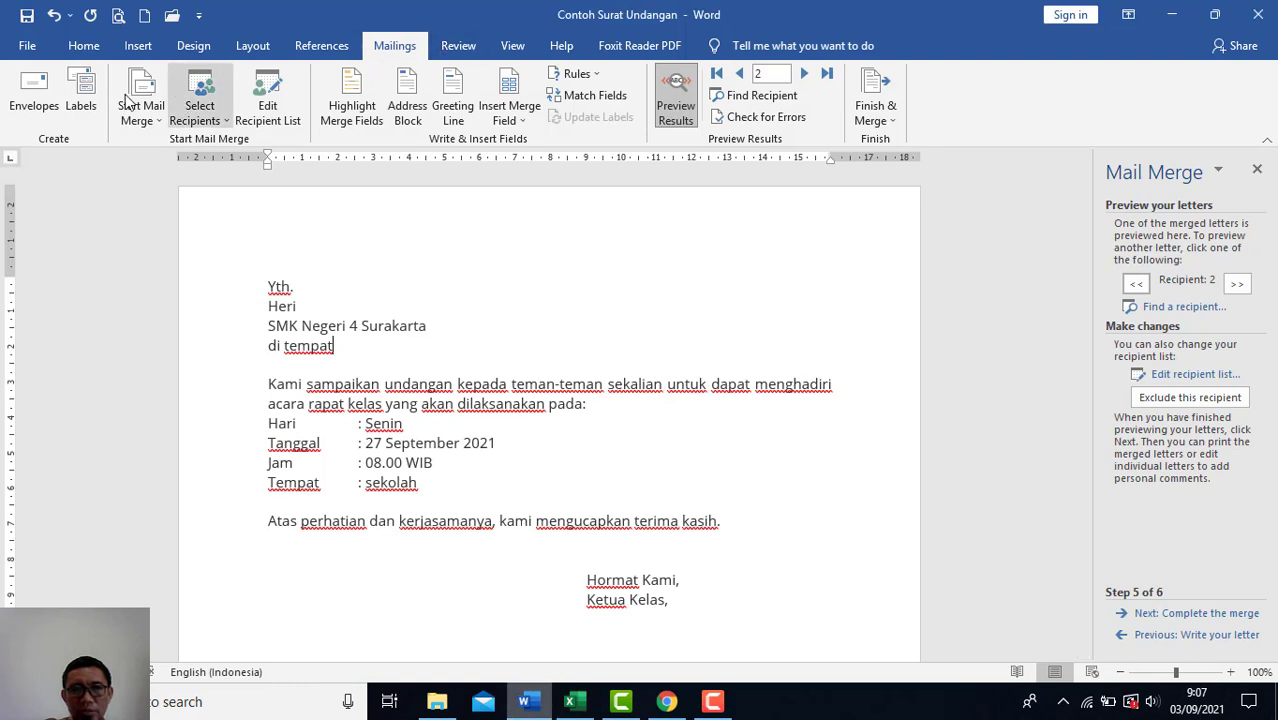
left_click(140, 112)
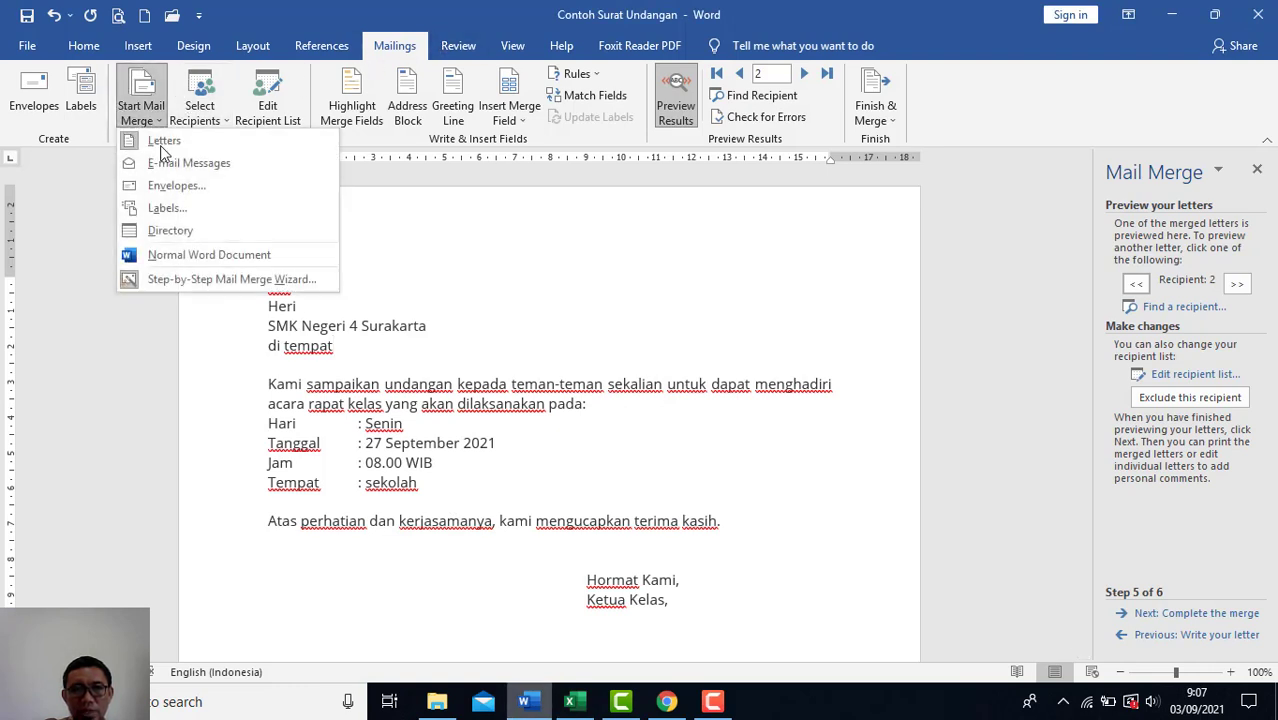
left_click(641, 284)
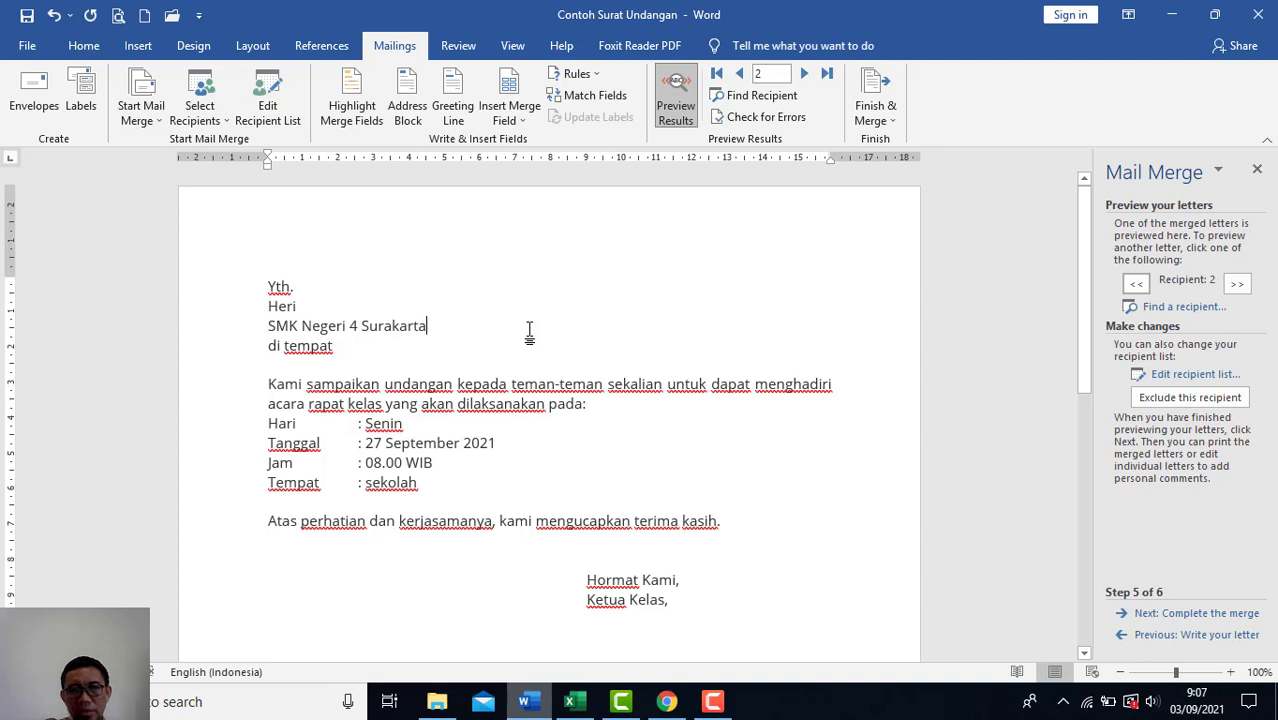
Step: Finish the merge into a new document of individually editable letters, including all records
left_click(883, 122)
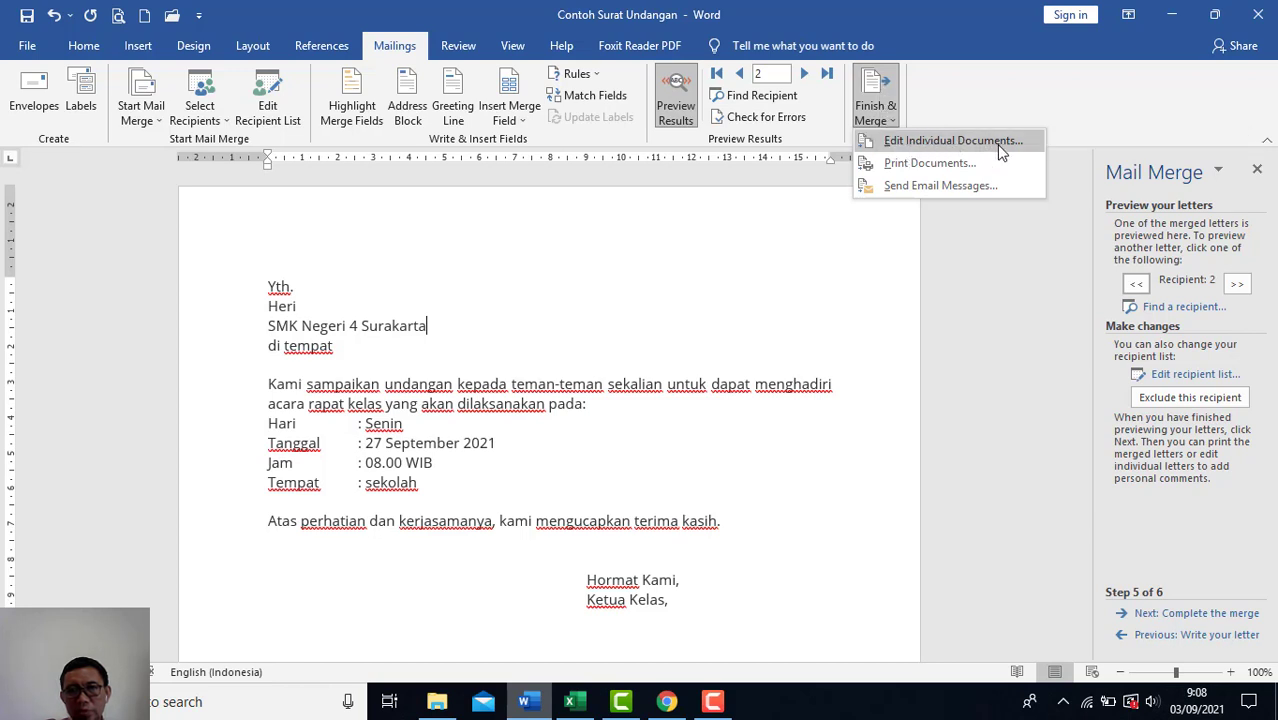
left_click(955, 142)
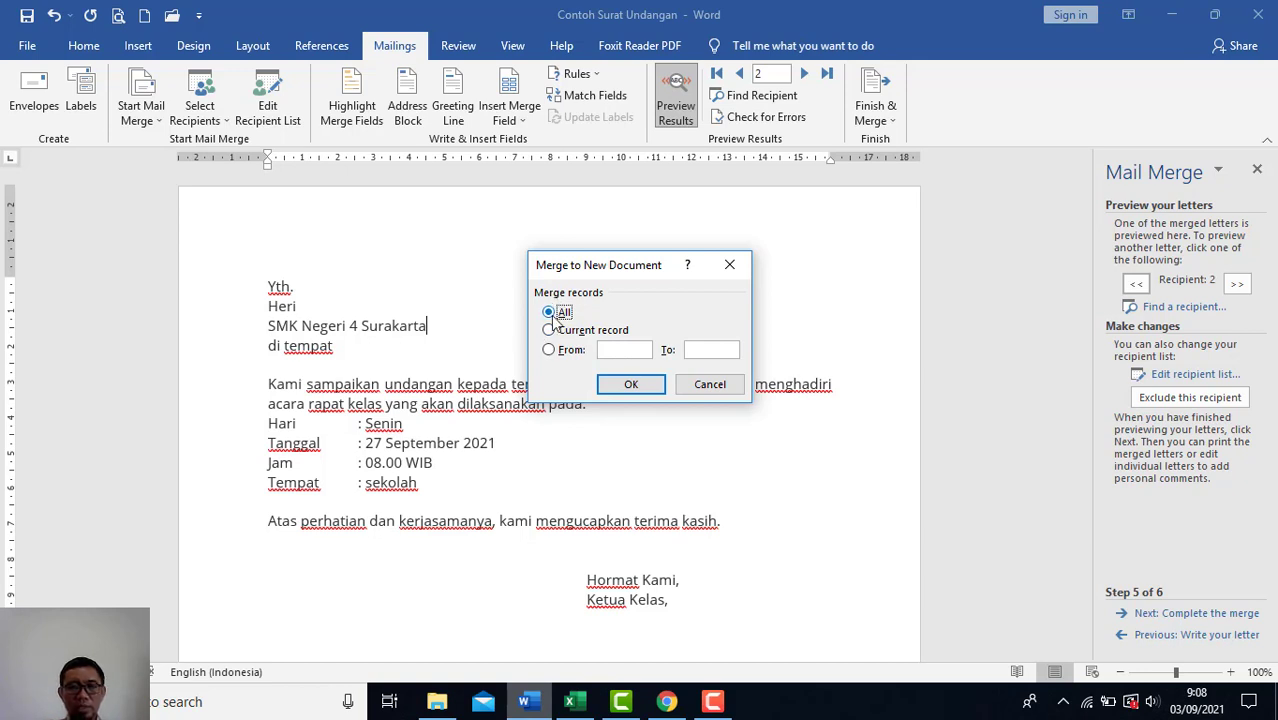
left_click(623, 386)
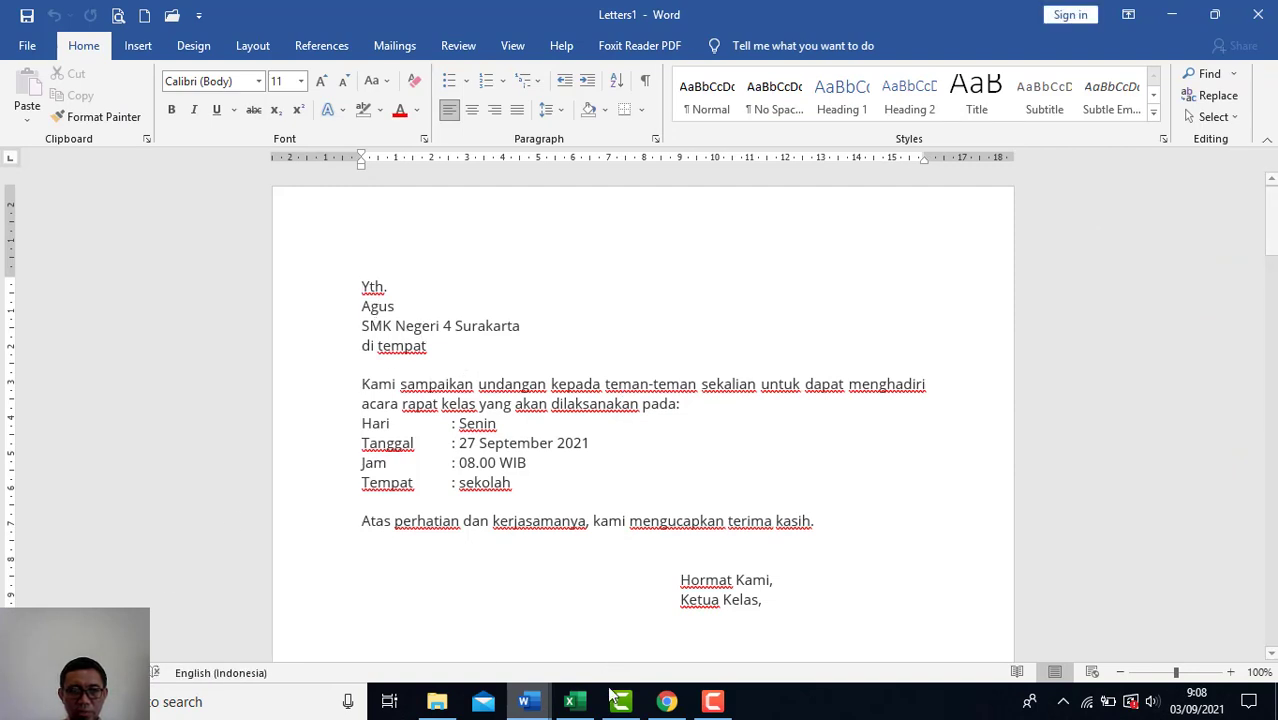
Step: Examine the recipient name on each letter in the merged Letters1 document against the Excel name list
left_click(575, 700)
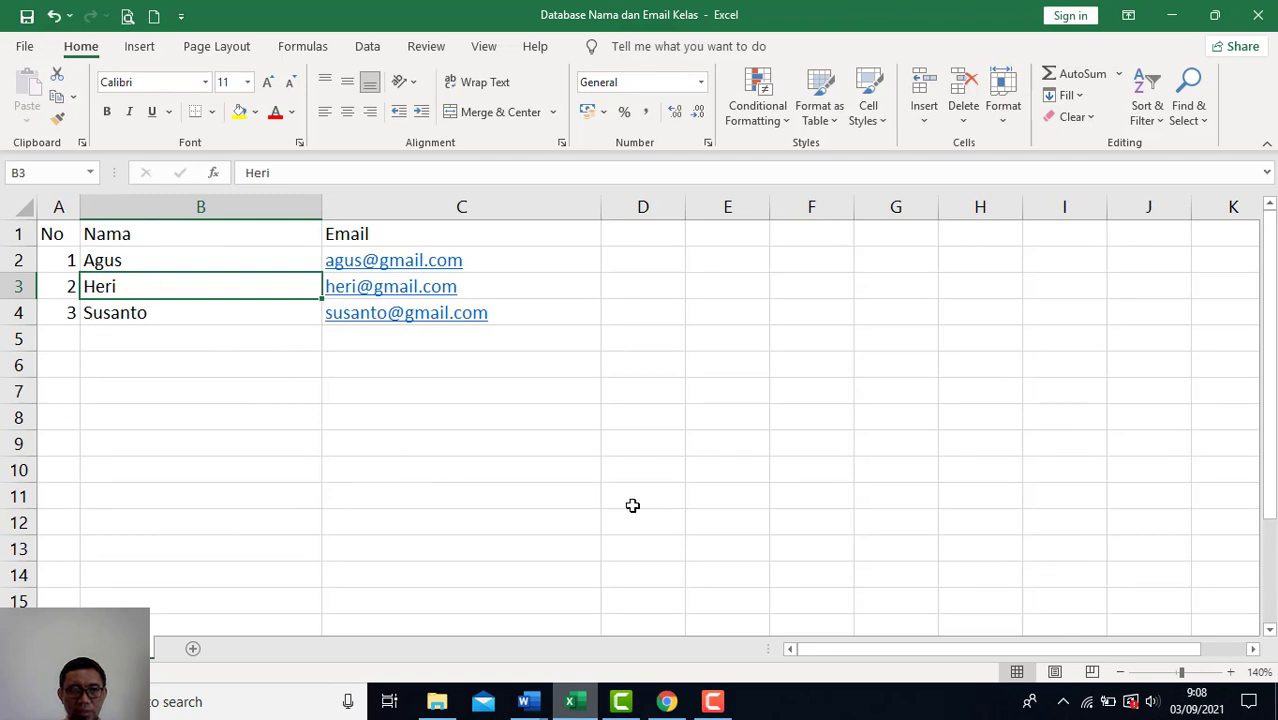
mouse_move(524, 700)
left_click(571, 660)
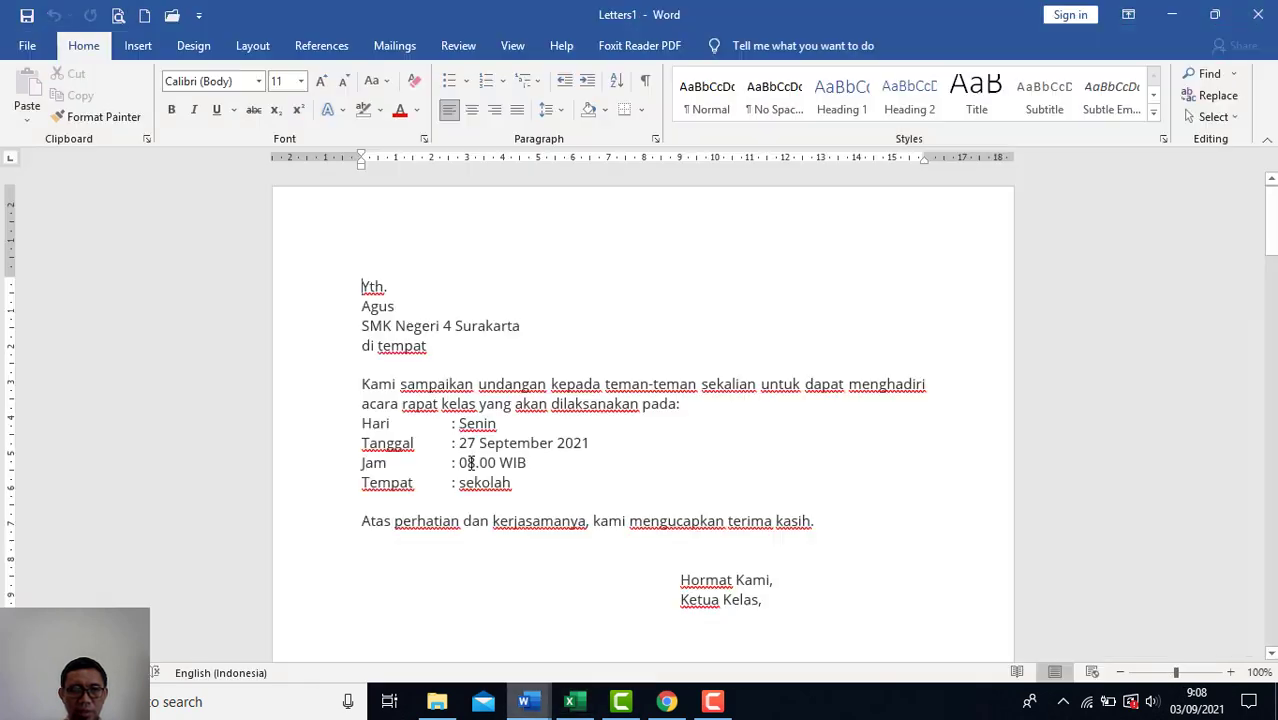
scroll(449, 325, "down", 12)
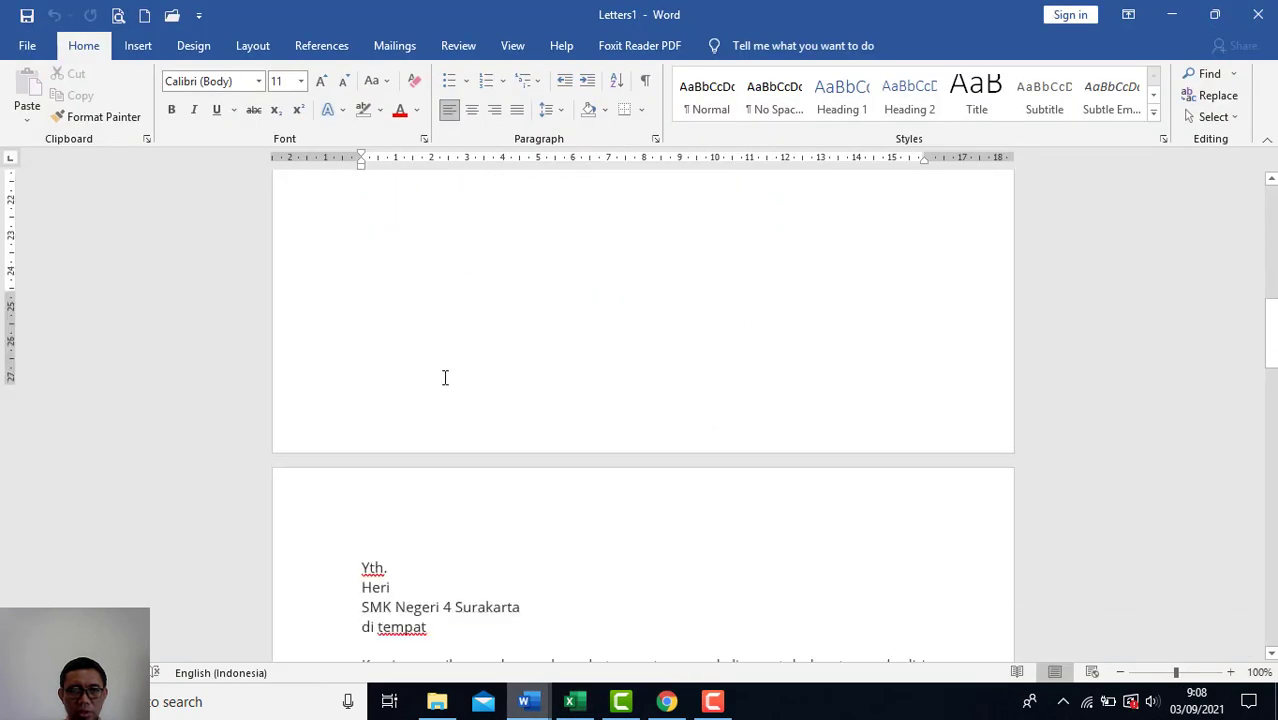
scroll(453, 346, "up", 1)
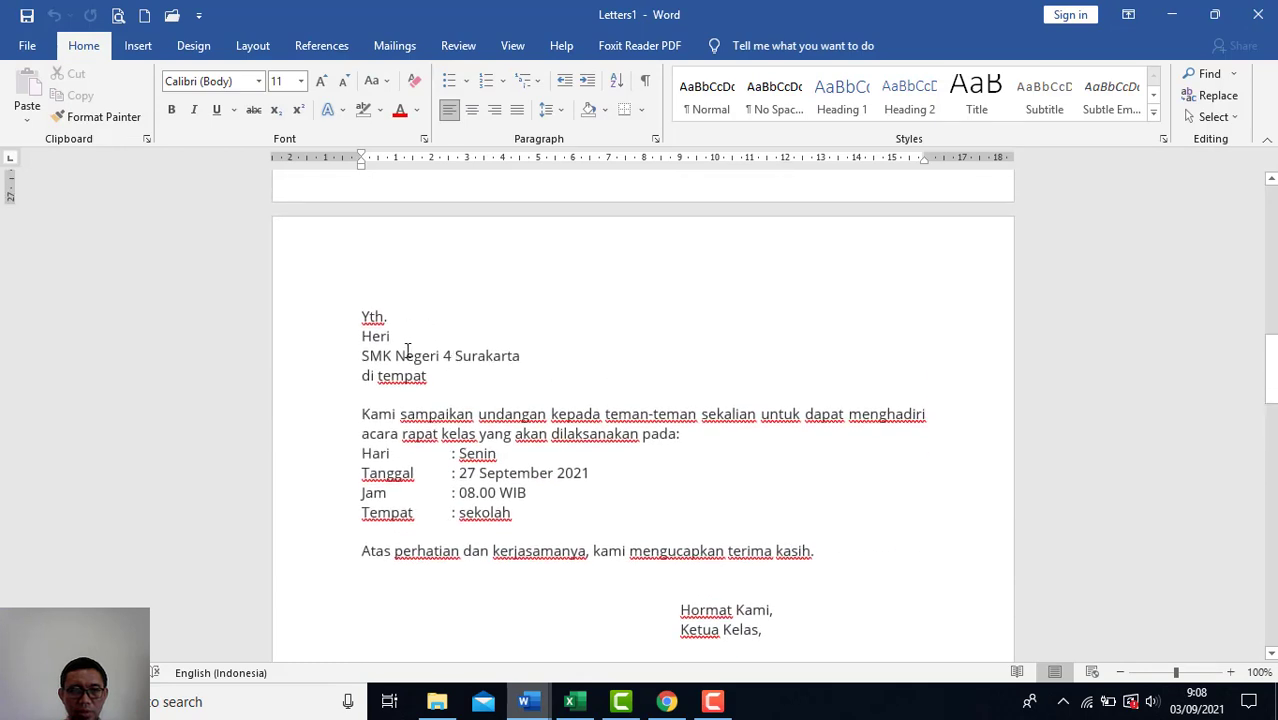
scroll(472, 460, "down", 10)
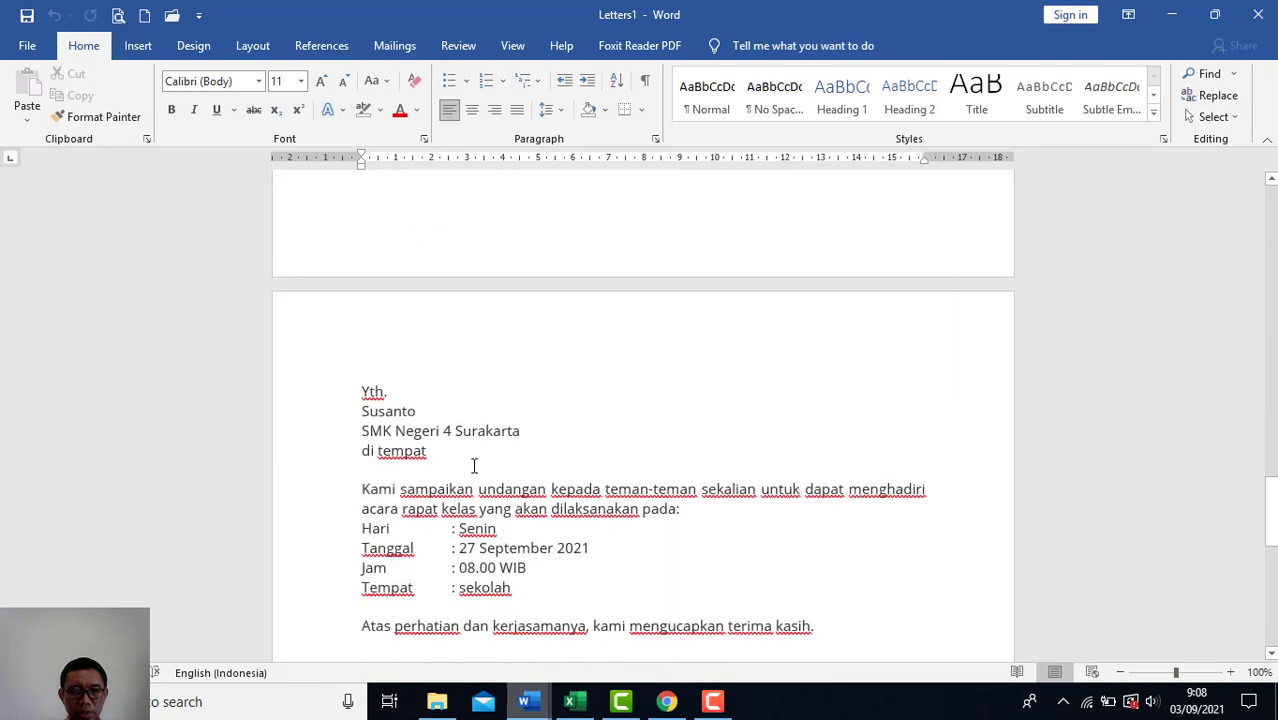
left_click(438, 415)
scroll(553, 457, "down", 6)
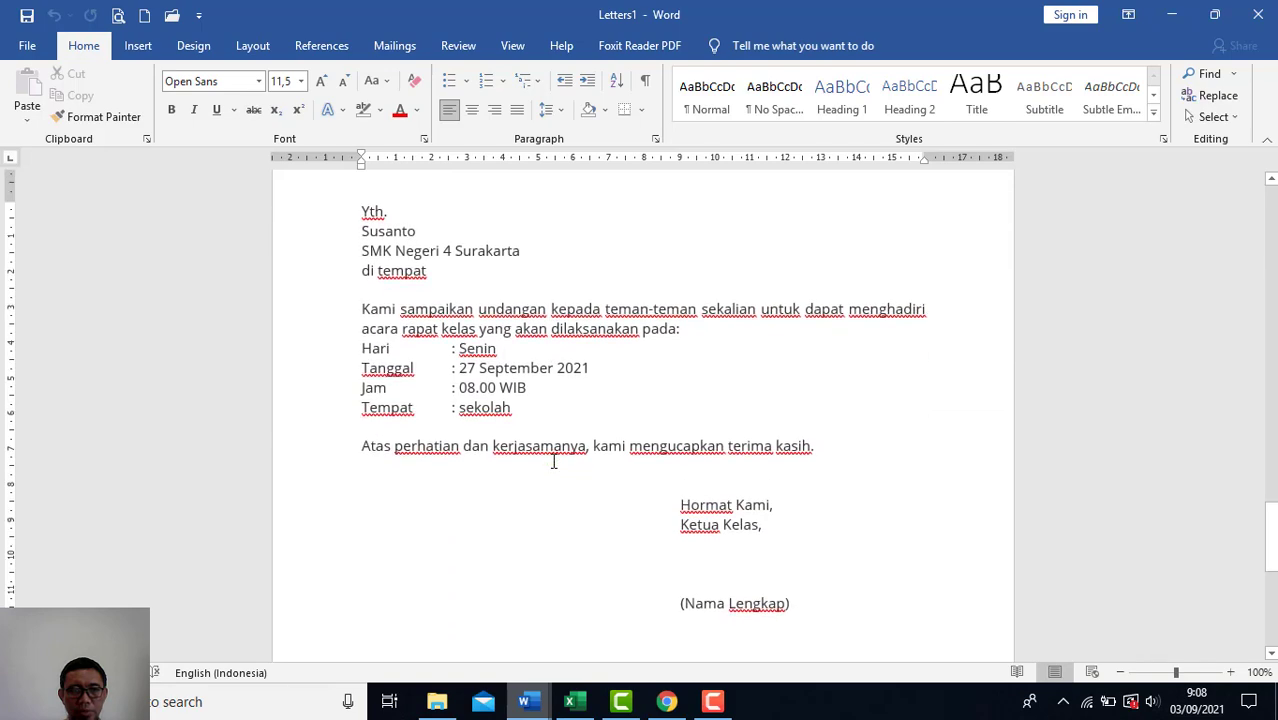
scroll(553, 460, "up", 8)
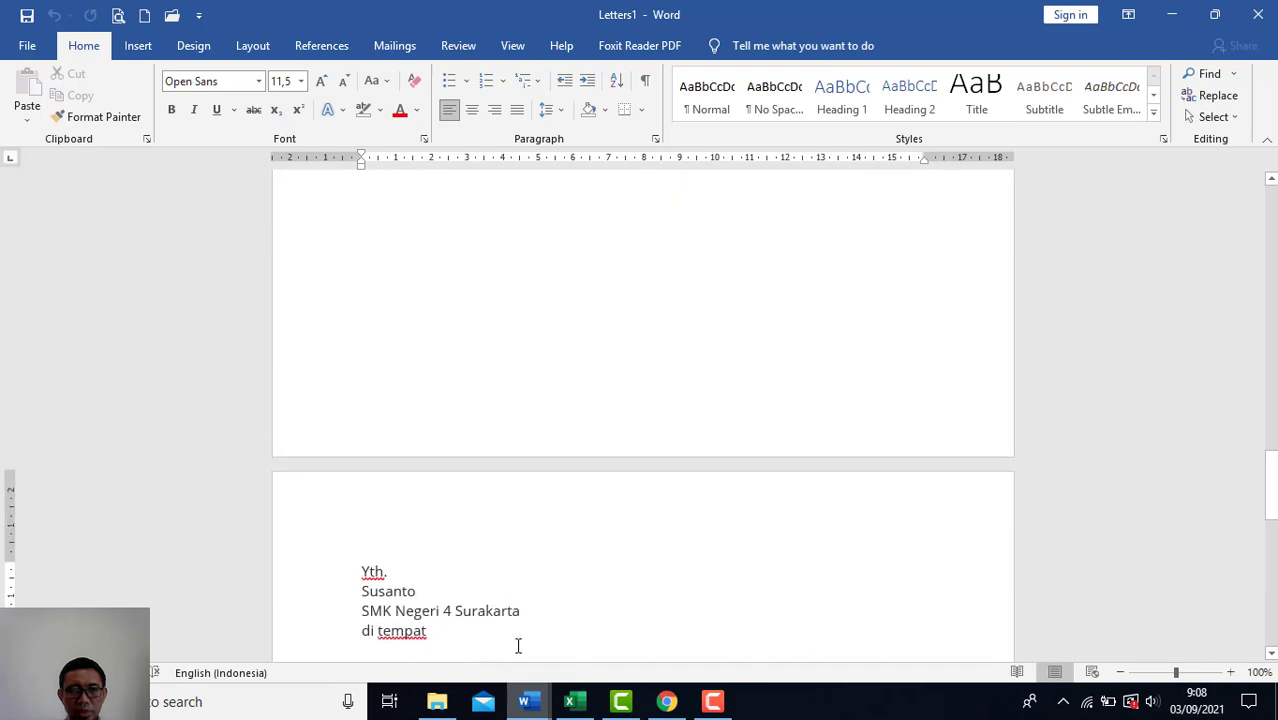
Step: Save the main invitation letter as Contoh Surat Undangan v1 in the Tugas Mail Merge folder
mouse_move(572, 703)
mouse_move(528, 688)
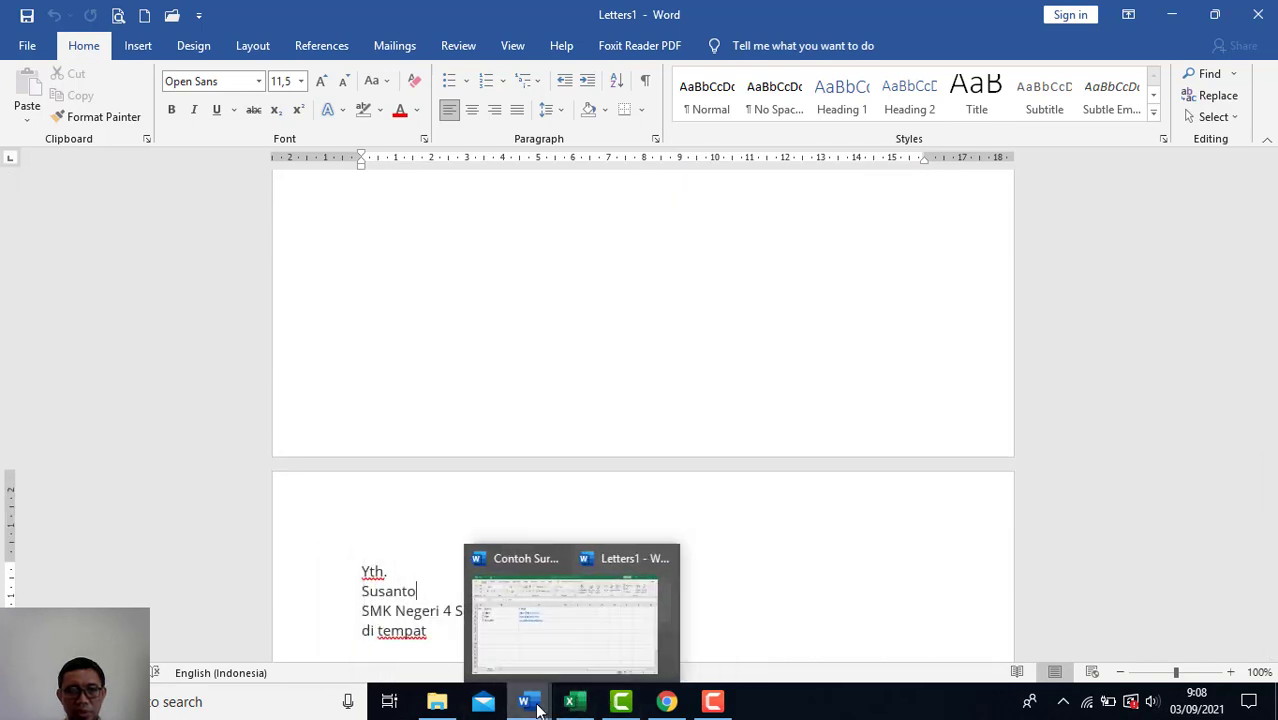
left_click(442, 613)
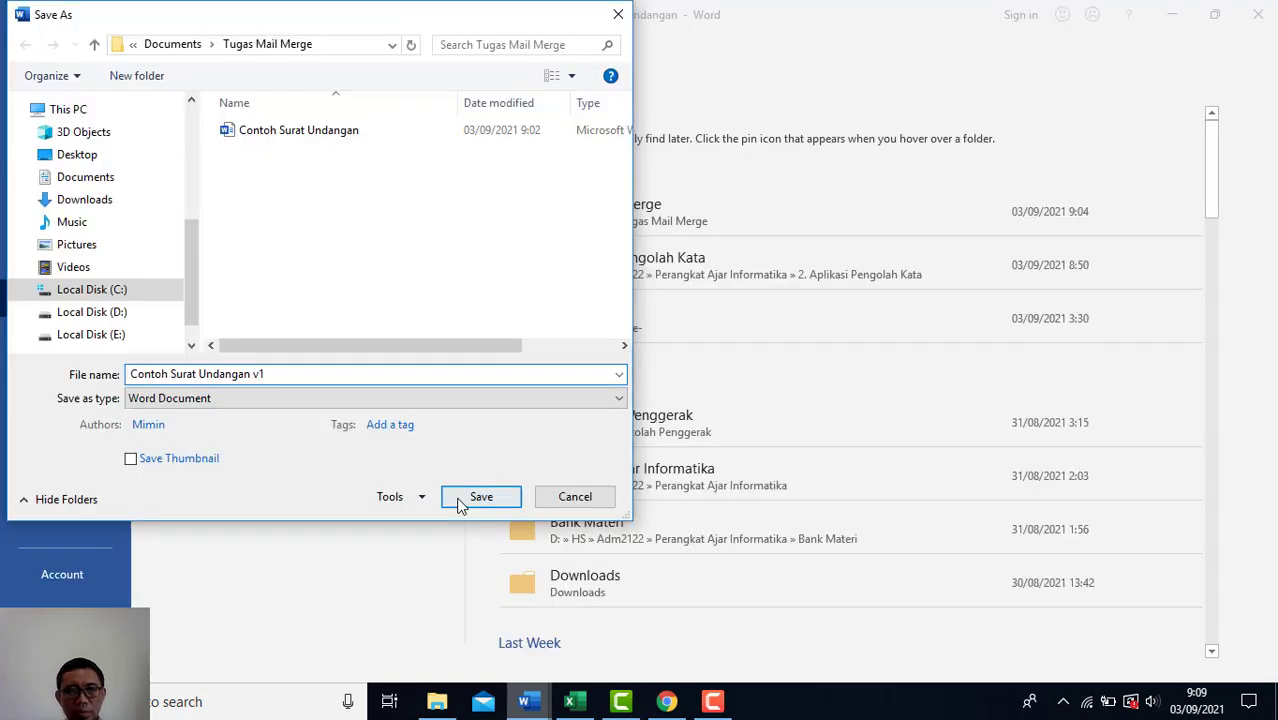
left_click(472, 494)
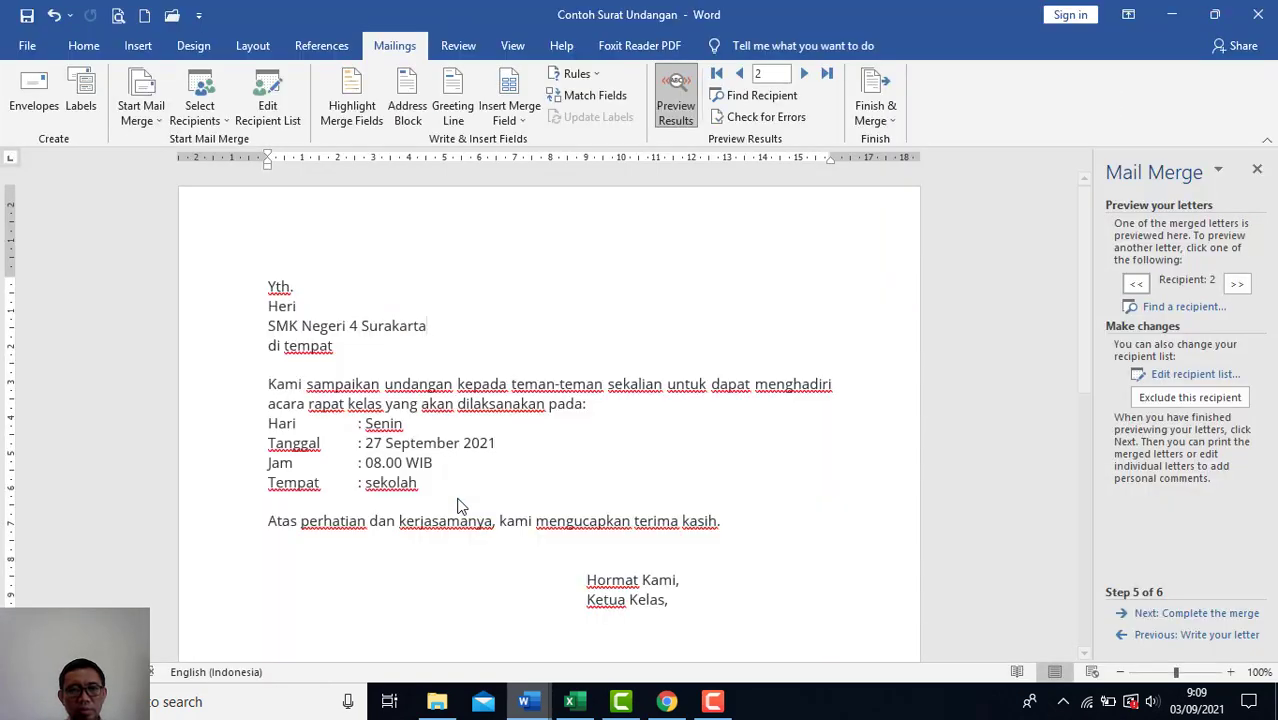
Step: Close the merged Letters1 document without saving it and return to the Excel name list
left_click(563, 701)
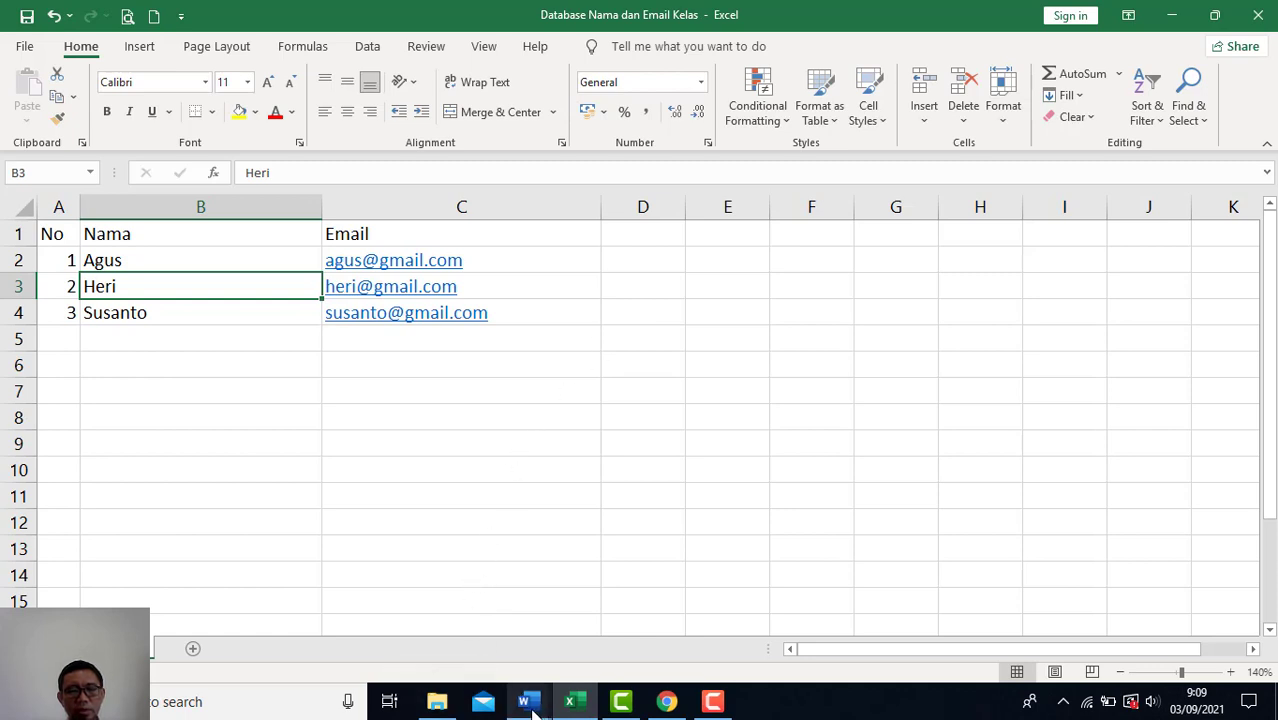
mouse_move(524, 701)
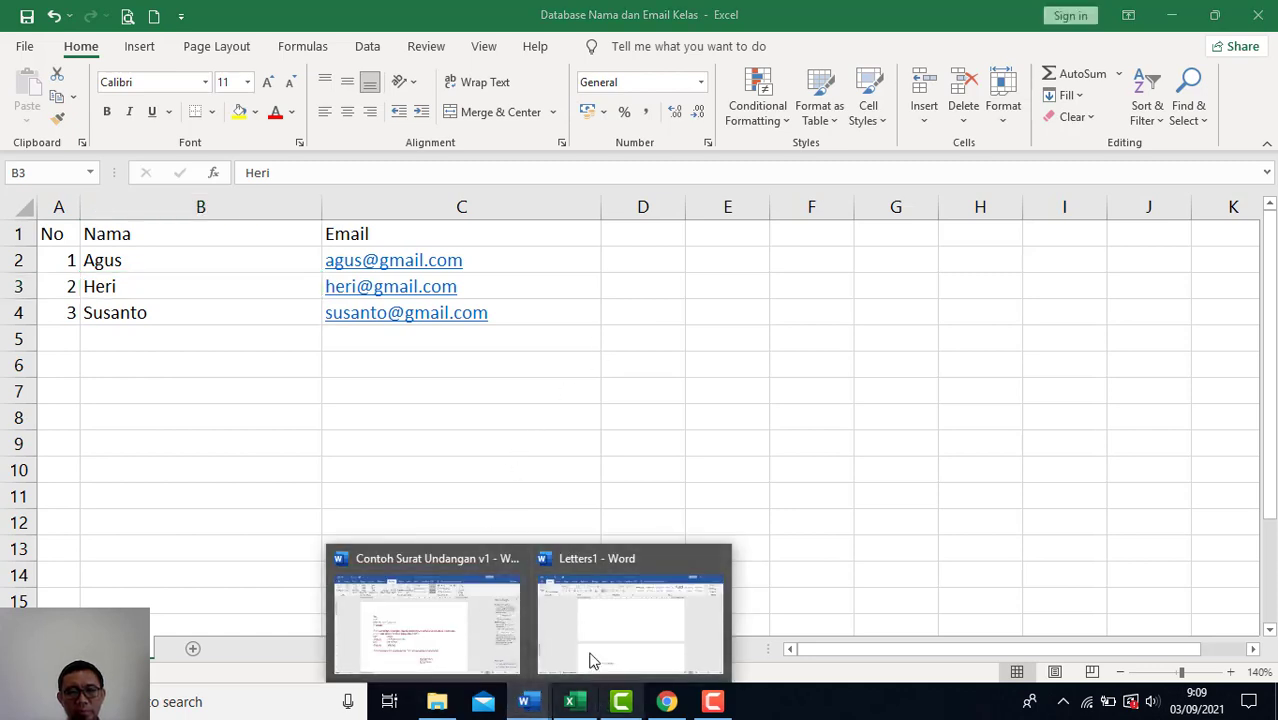
left_click(626, 600)
left_click(1256, 15)
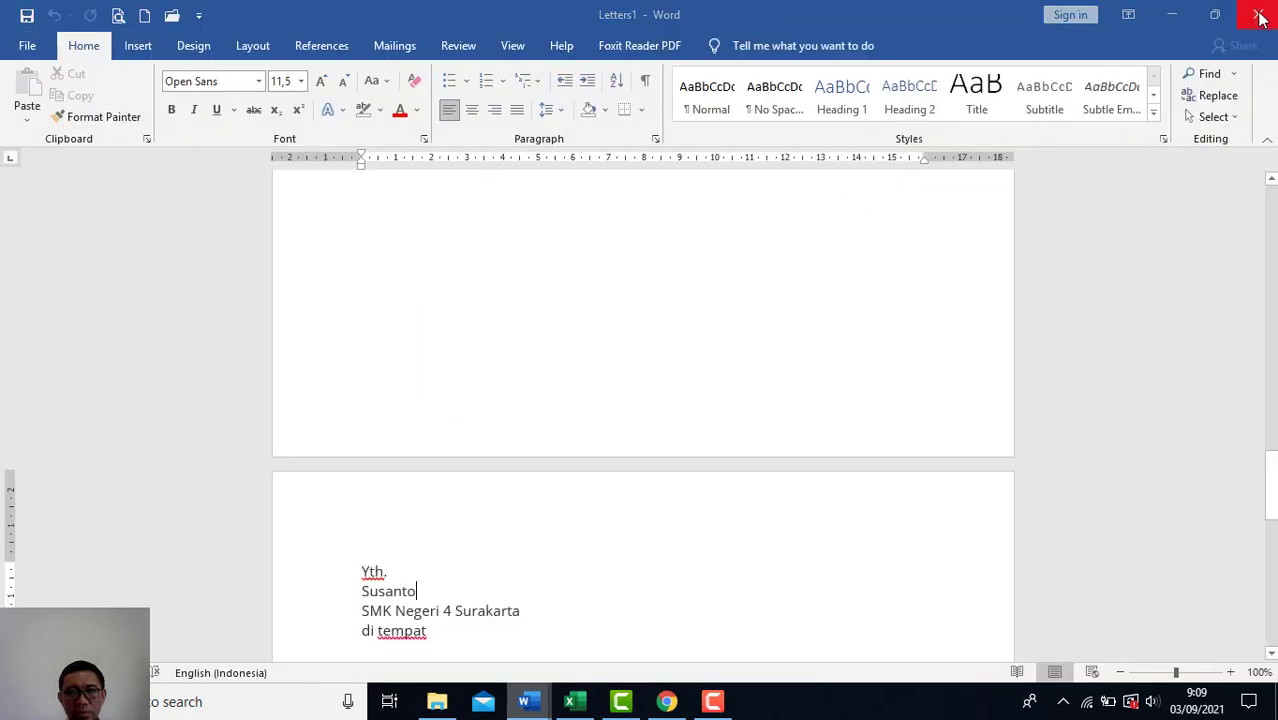
left_click(643, 386)
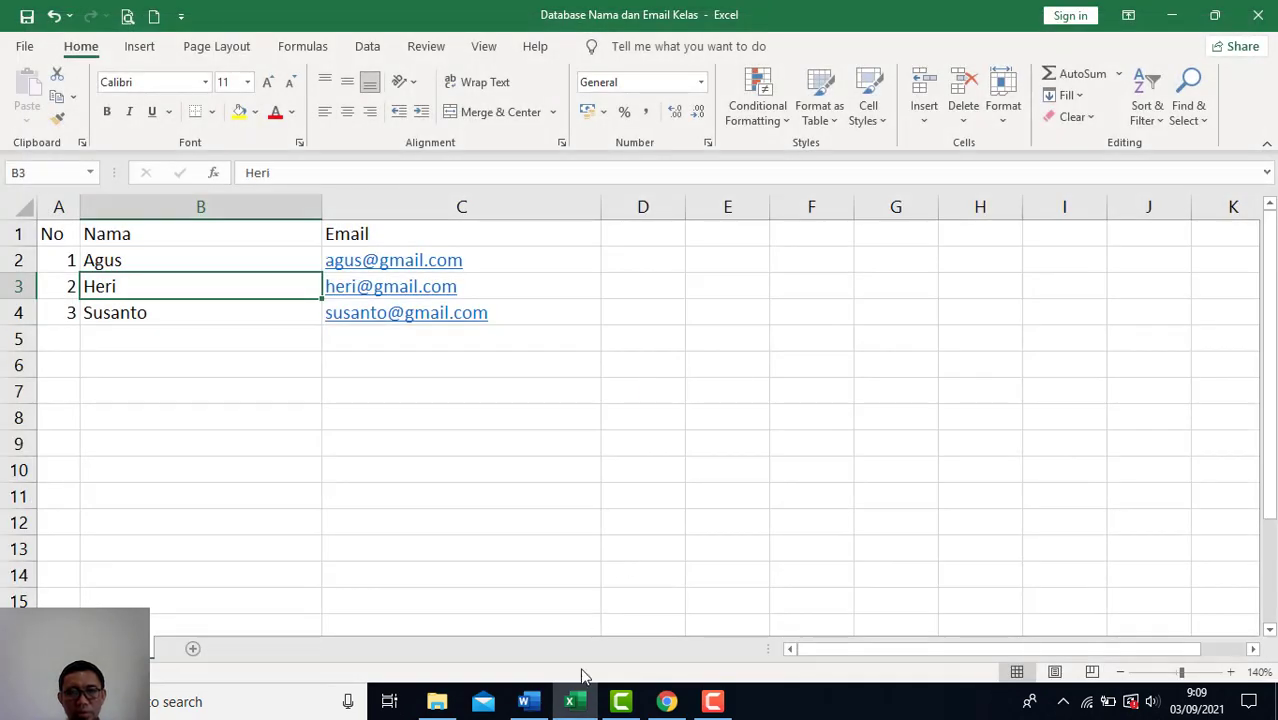
left_click(523, 701)
left_click(578, 700)
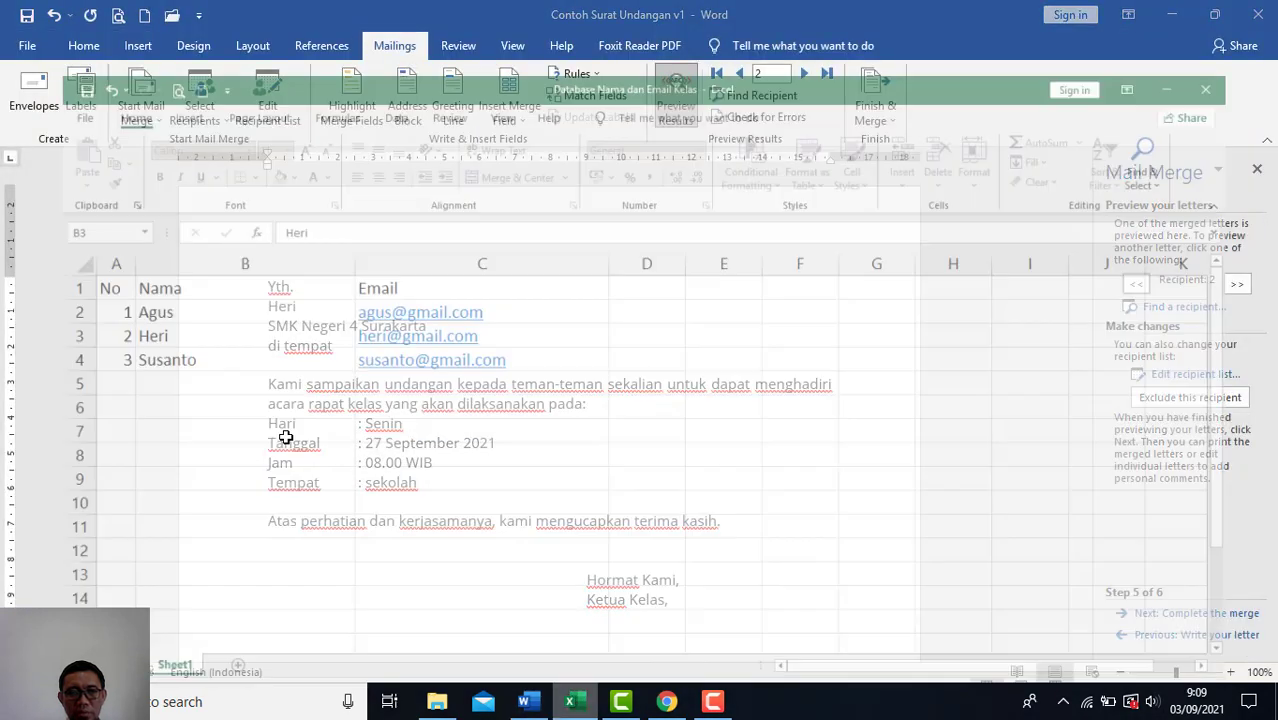